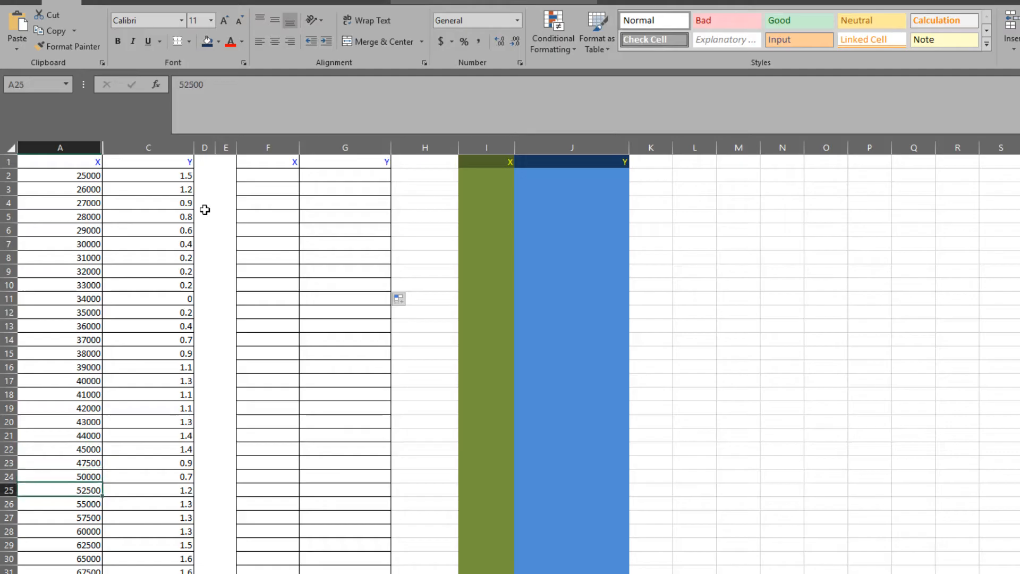
pyautogui.press('Down')
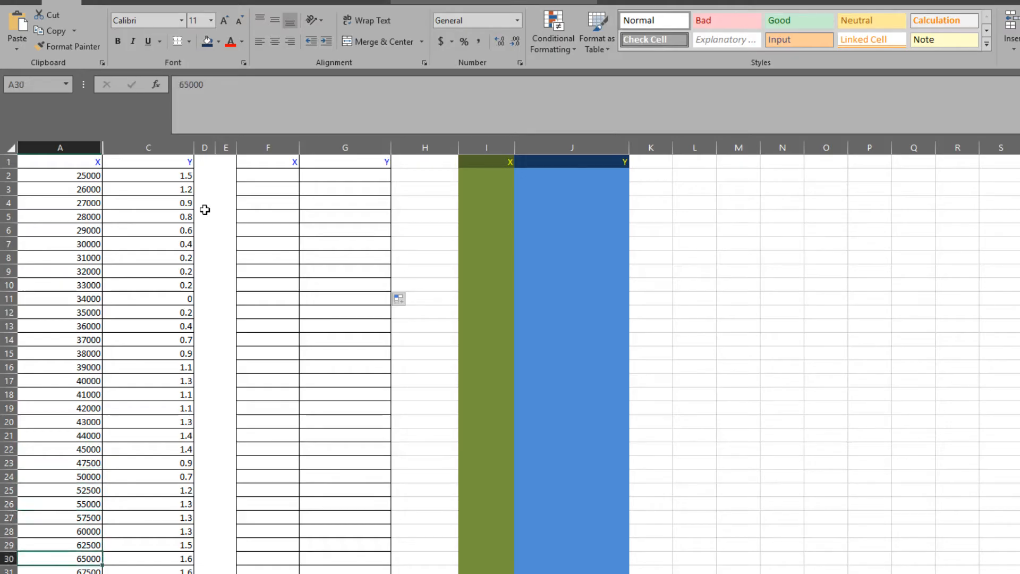
# Enter 25000 in F2 and 25500 in F3 as the first two values of the second X column.
pyautogui.click(254, 177)
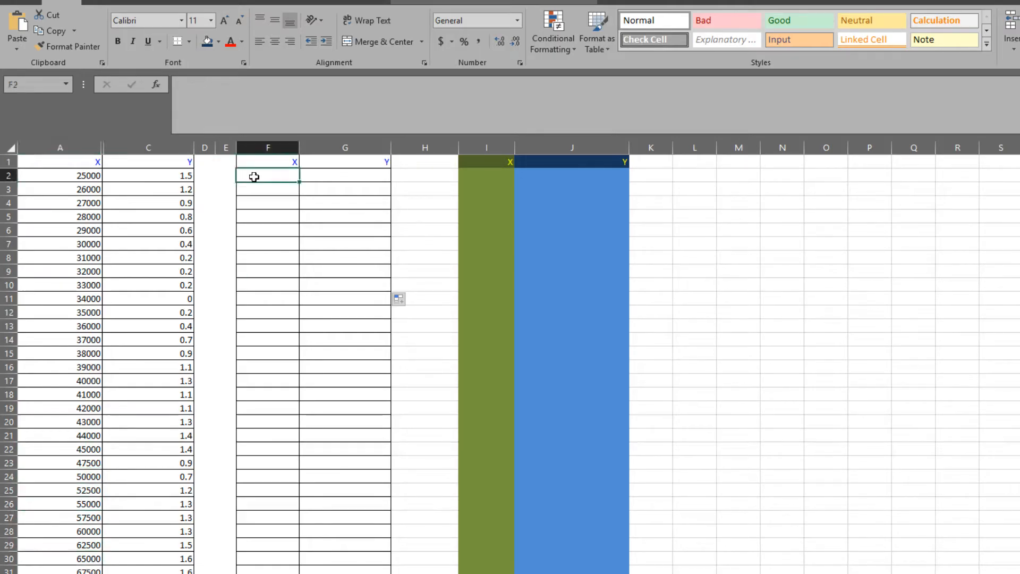
pyautogui.write('25')
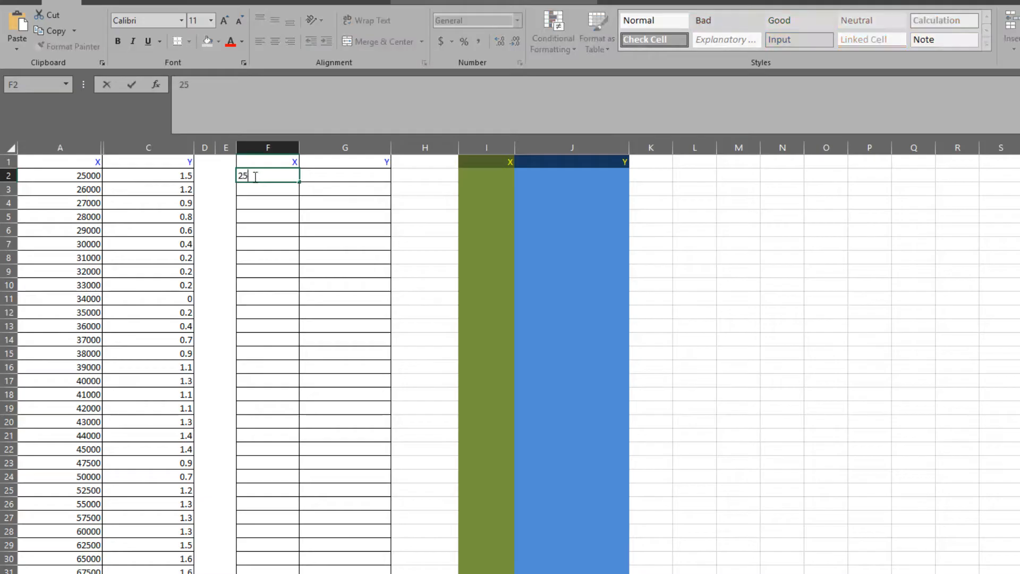
pyautogui.write('000')
pyautogui.press('Return')
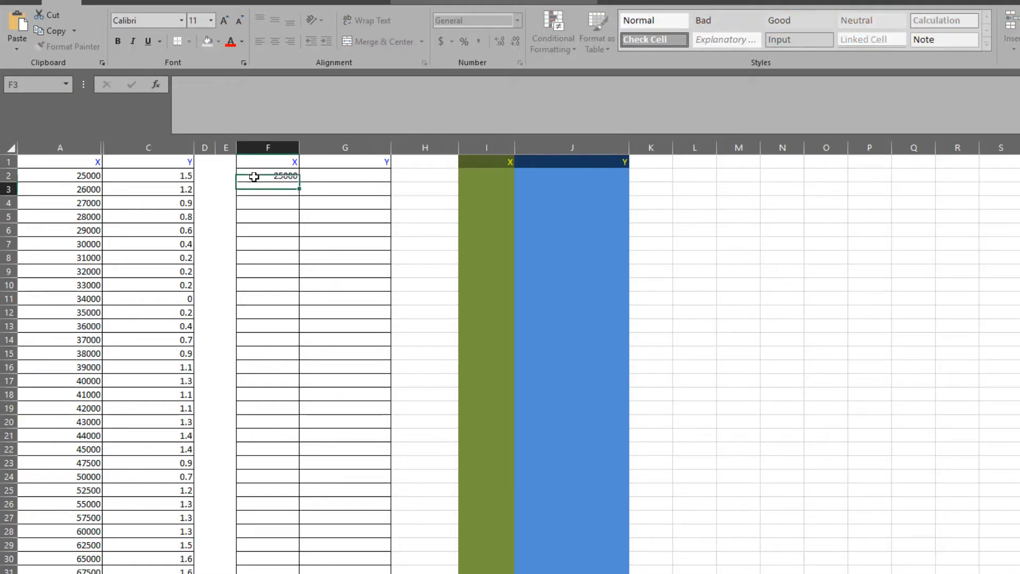
pyautogui.write('25500')
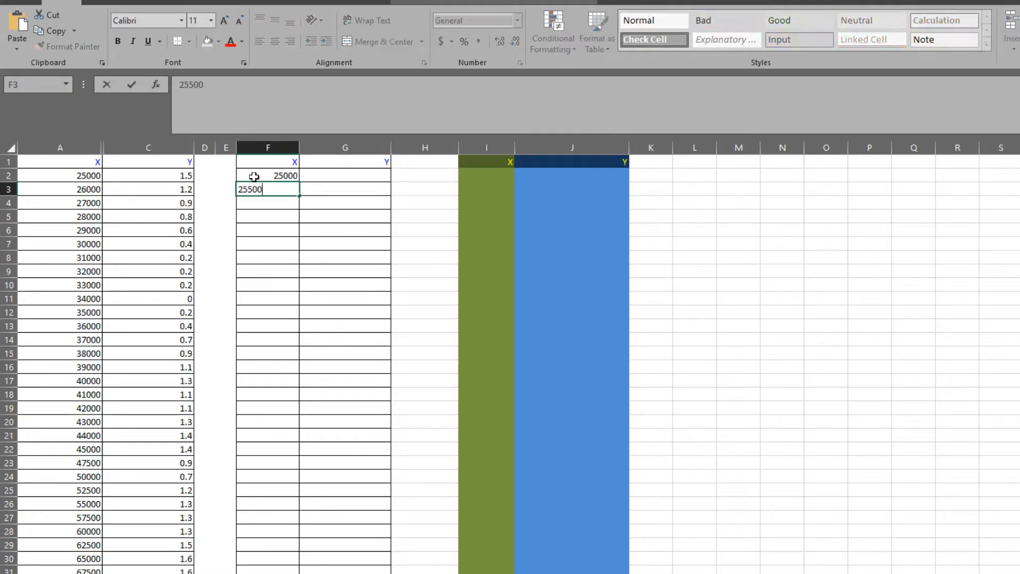
pyautogui.press('Return')
# Extend the X series down column F in increments of 500 from the two starting values.
pyautogui.moveTo(280, 175); pyautogui.dragTo(299, 572)
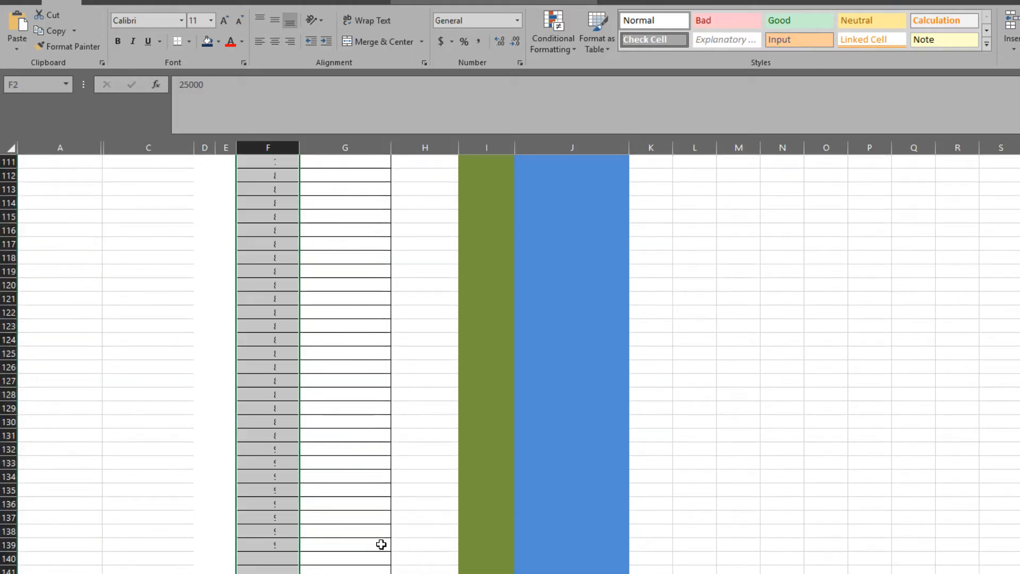
pyautogui.scroll(1, 519, 364)
pyautogui.scroll(20, 519, 364)
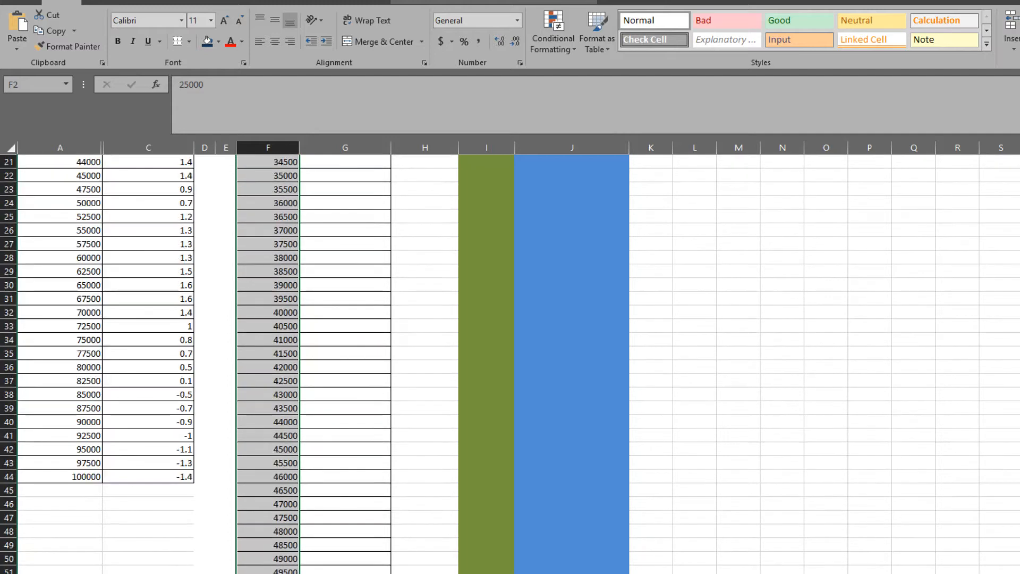
pyautogui.click(434, 295)
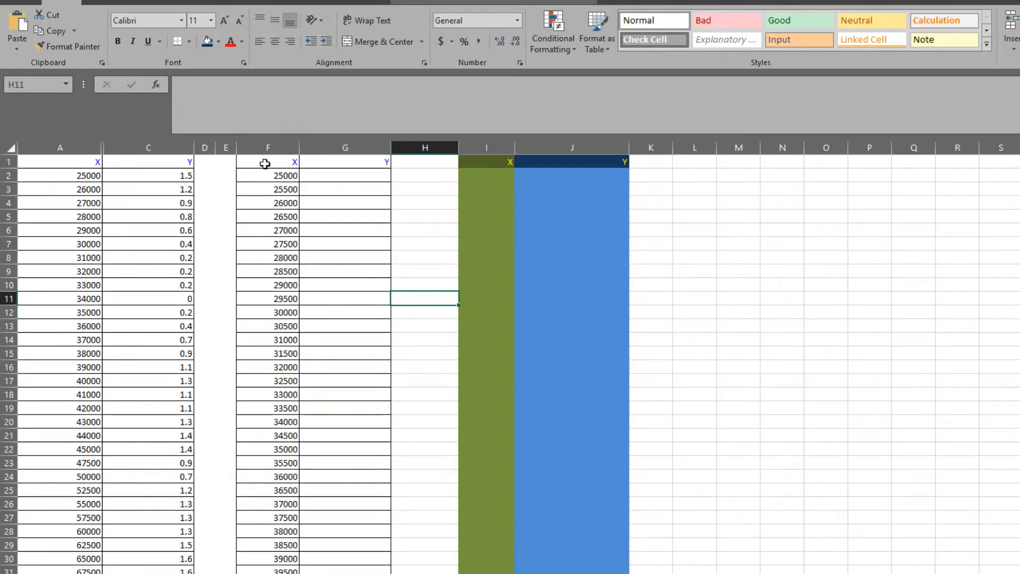
# Begin an INDEX formula in G2 with the source Y values as the absolute array $C$2:$C$44.
pyautogui.click(314, 179)
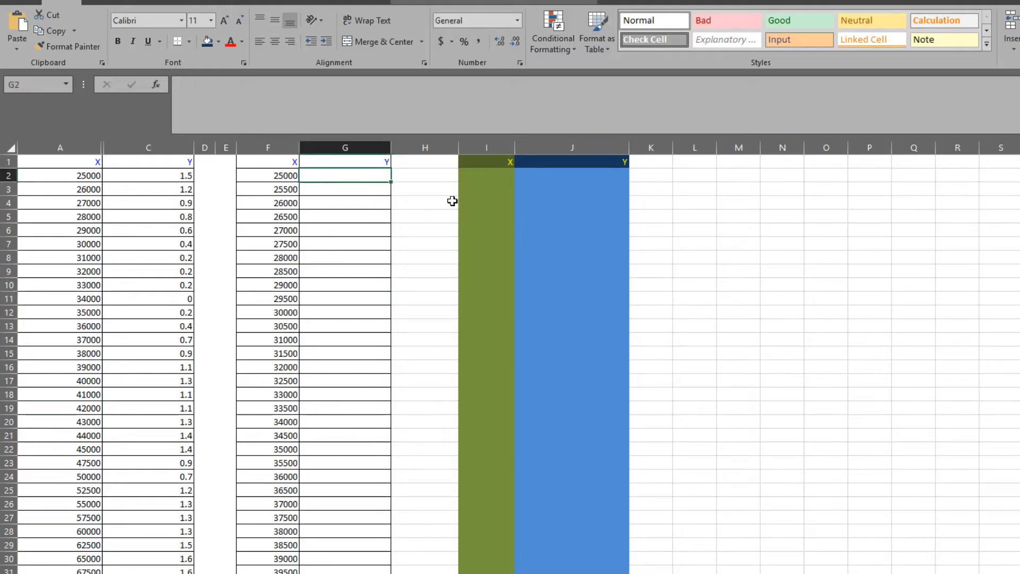
pyautogui.write('=index(')
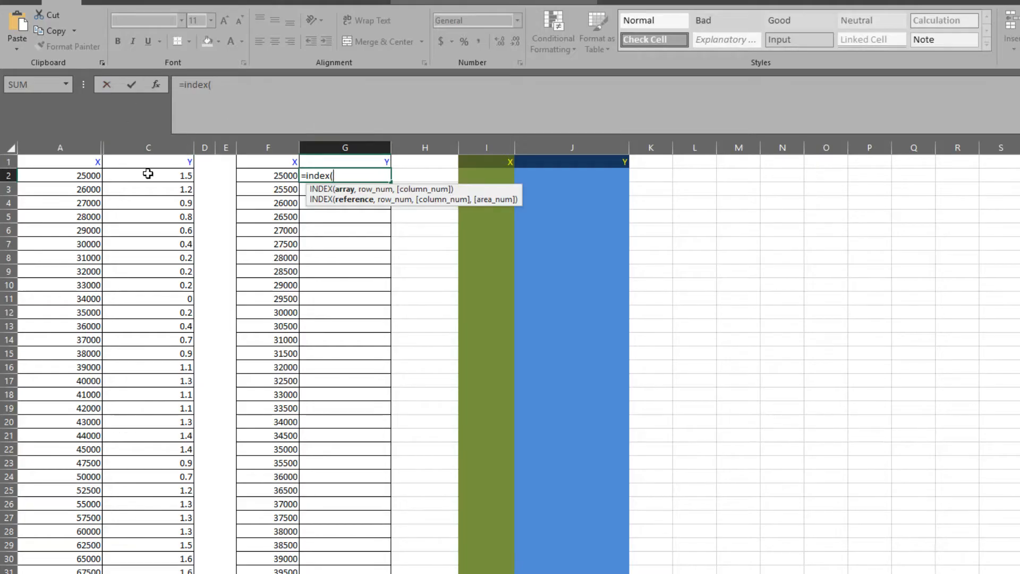
pyautogui.click(132, 175)
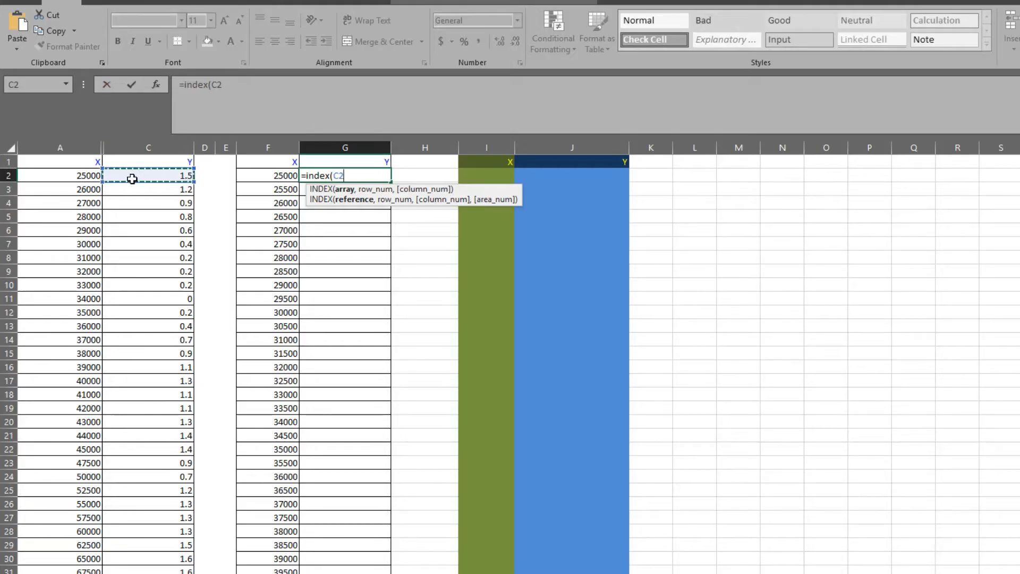
pyautogui.hotkey('ctrl', 'shift', 'Down')
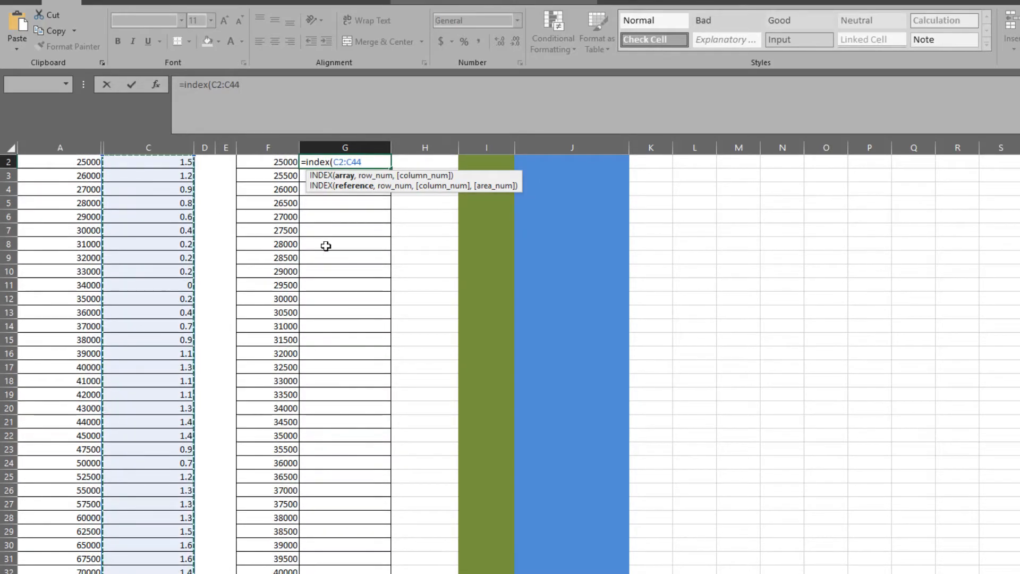
pyautogui.scroll(1, 337, 270)
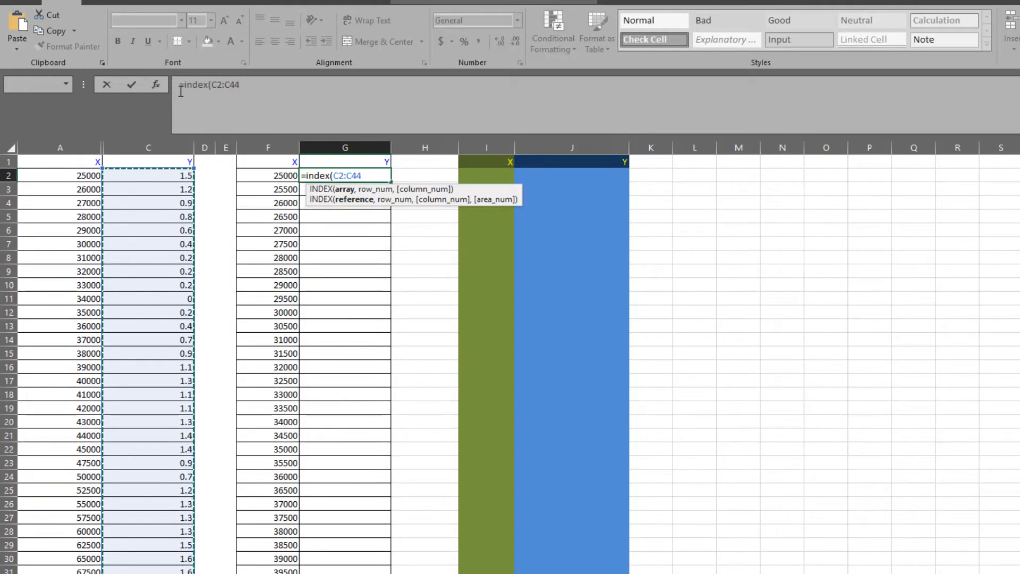
pyautogui.moveTo(212, 84); pyautogui.dragTo(242, 83)
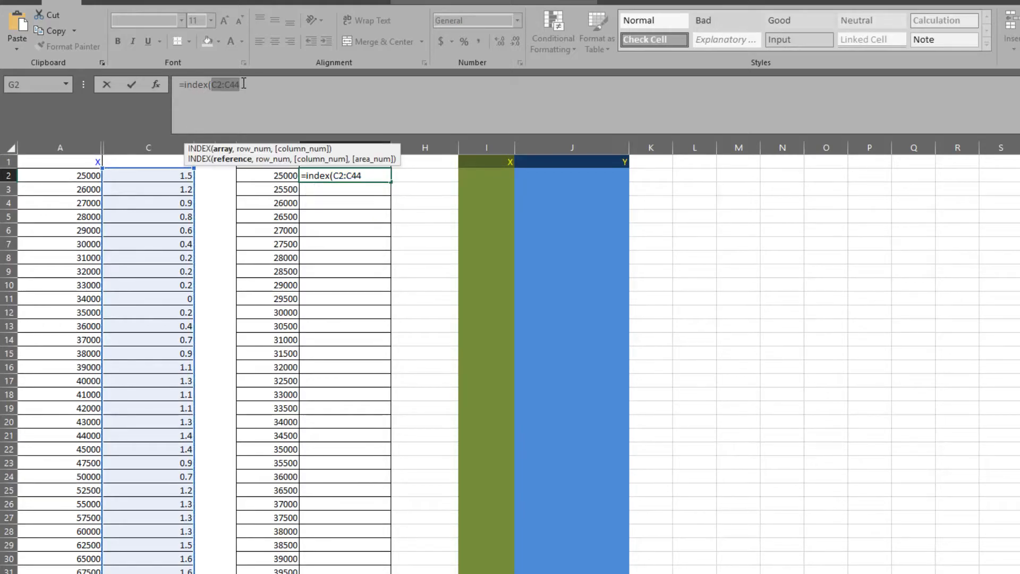
pyautogui.press('F4')
pyautogui.click(298, 94)
pyautogui.write(',')
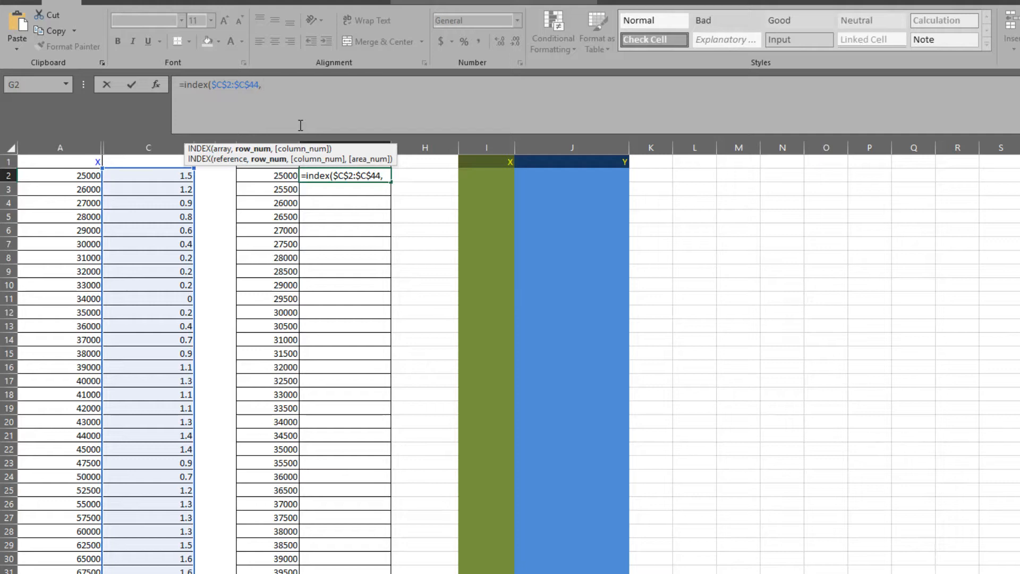
# Add a MATCH function as the row number, looking up F2 in the absolute range $A$2:$A$44.
pyautogui.write('match(')
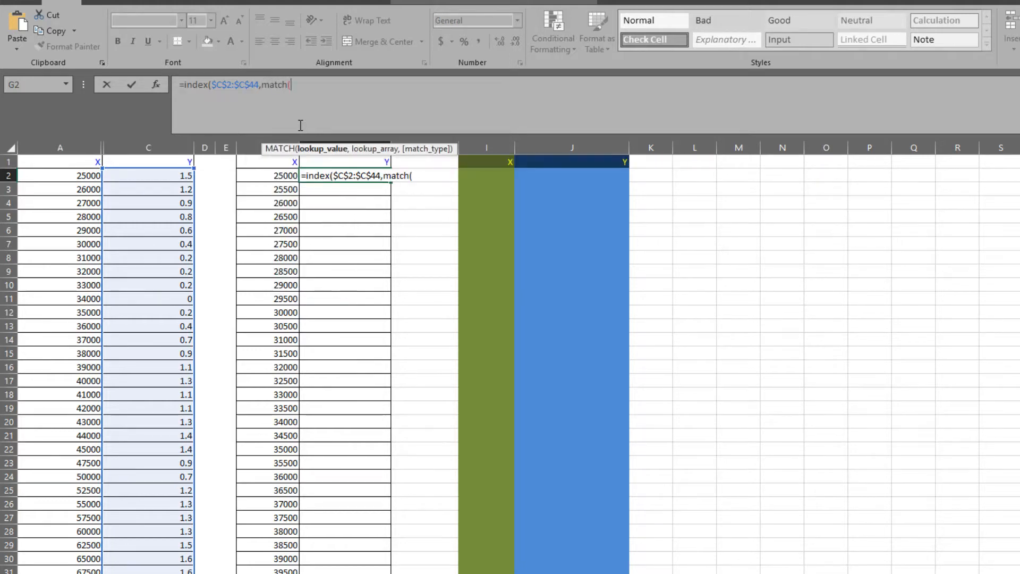
pyautogui.click(283, 176)
pyautogui.write(',')
pyautogui.click(80, 175)
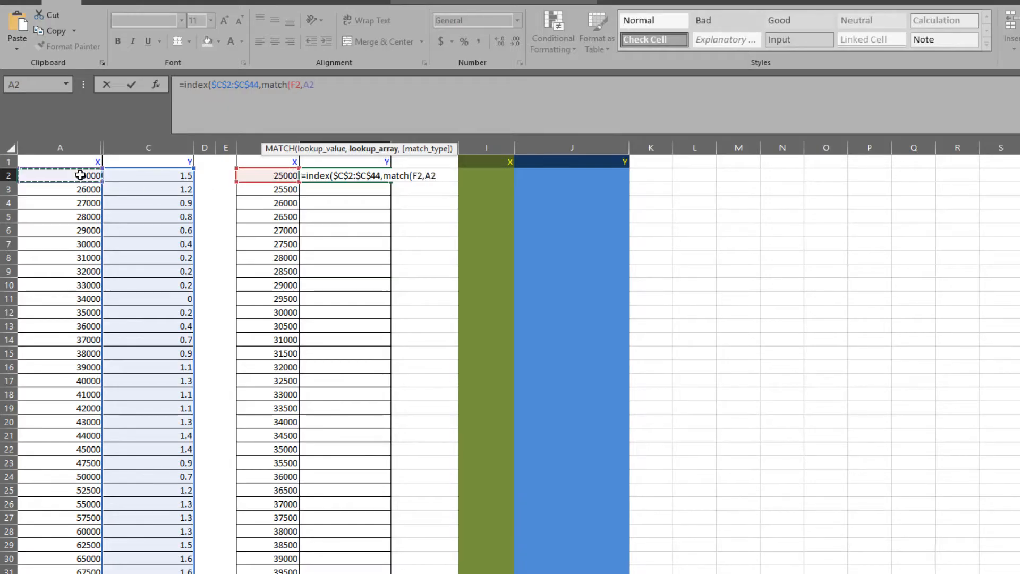
pyautogui.hotkey('ctrl', 'shift', 'Down')
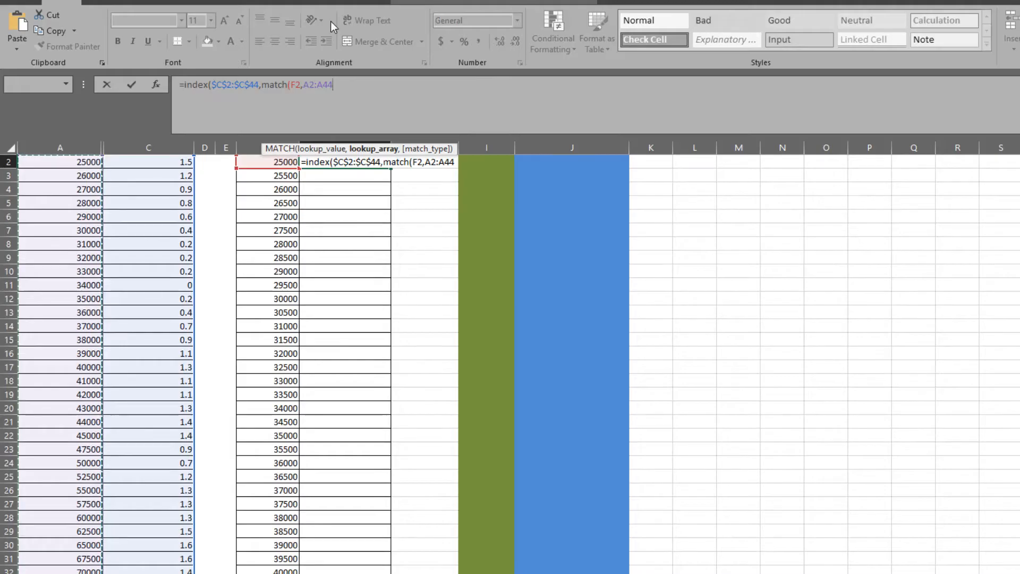
pyautogui.moveTo(302, 85); pyautogui.dragTo(337, 84)
pyautogui.press('F4')
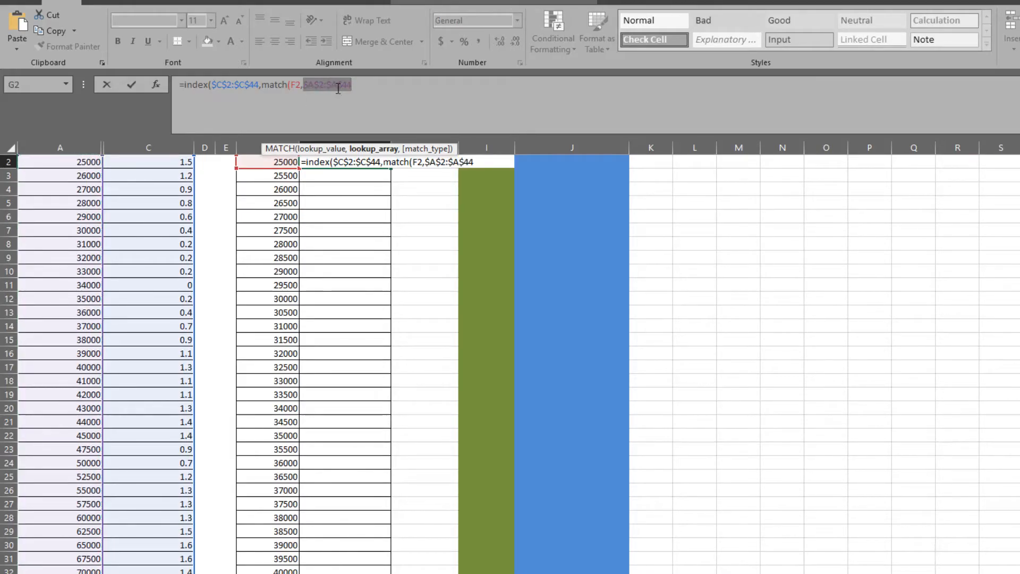
pyautogui.click(363, 84)
# Complete the G2 formula with match type 0 for an exact match and column number 1.
pyautogui.write(',')
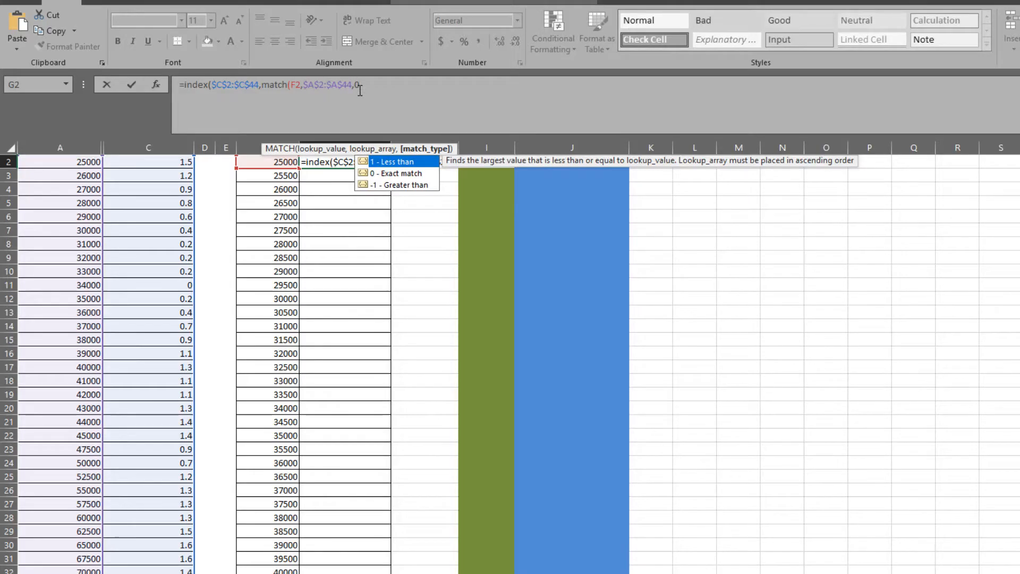
pyautogui.write('0)')
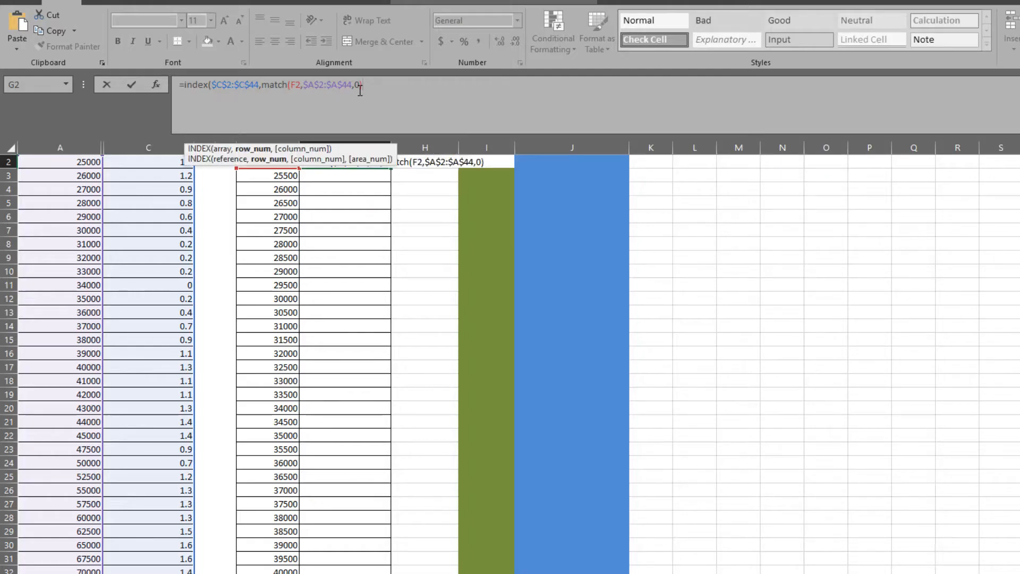
pyautogui.write(',')
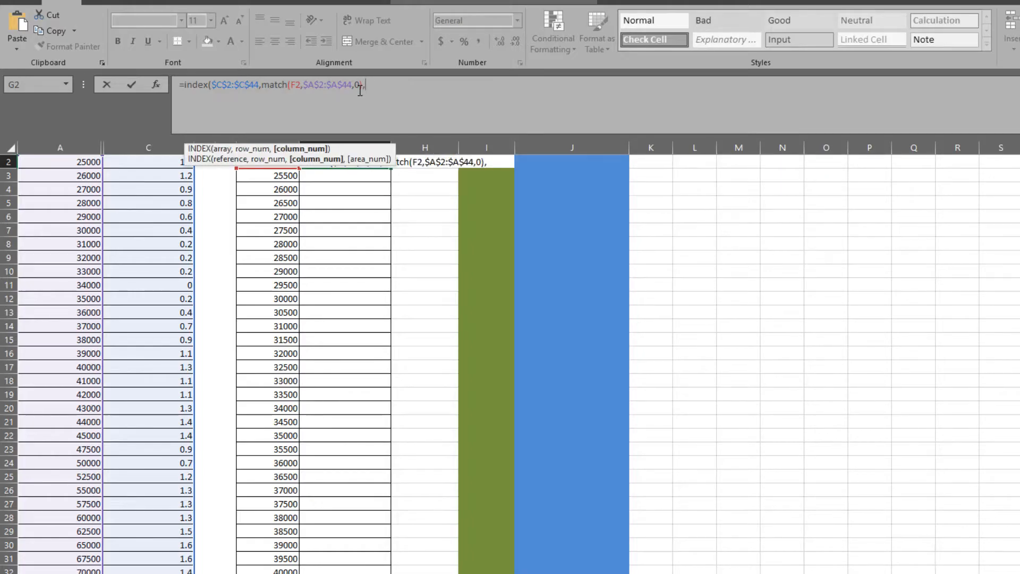
pyautogui.write('1)')
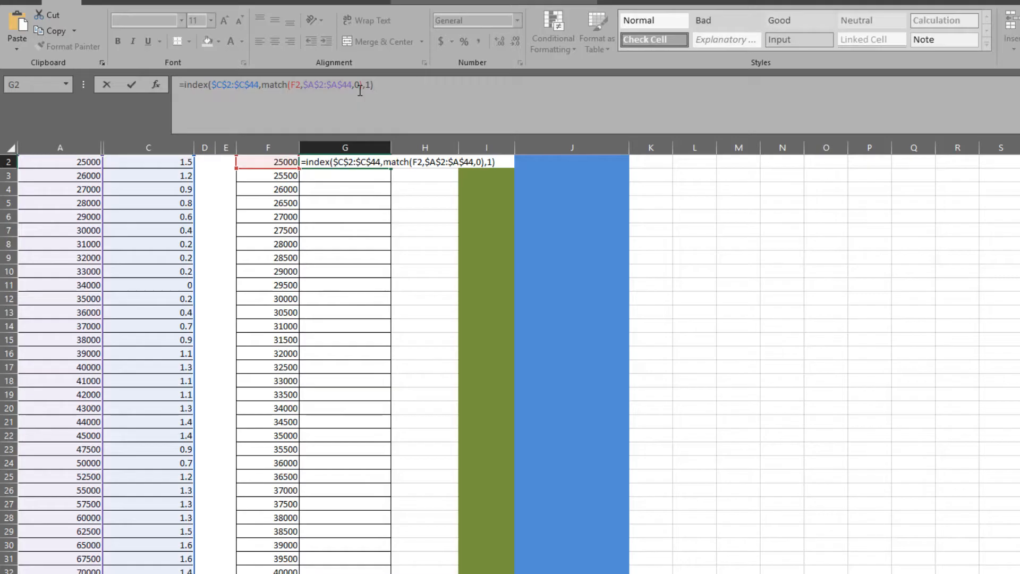
pyautogui.press('Return')
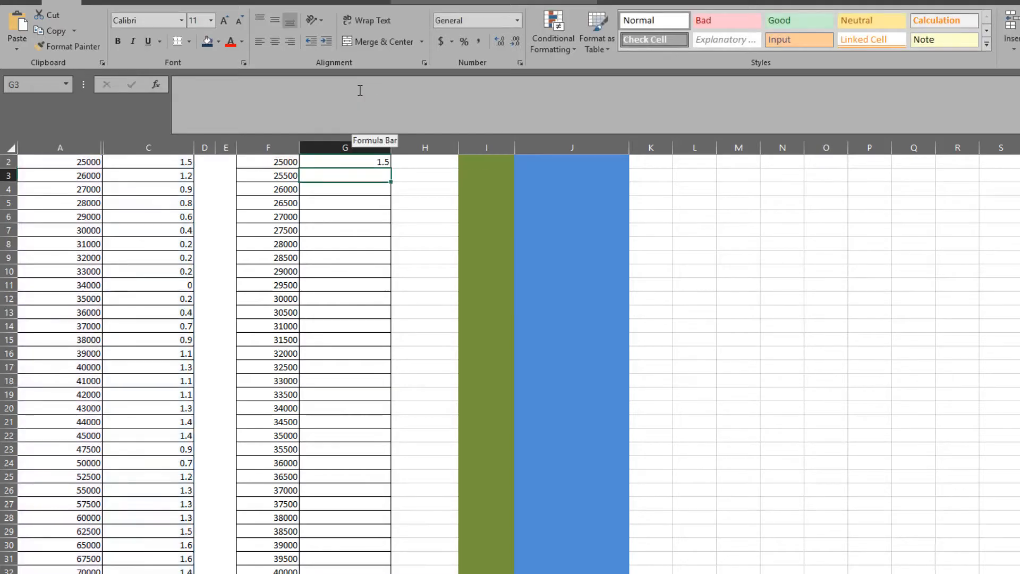
# Copy the INDEX/MATCH formula from G2 down through G7.
pyautogui.click(157, 163)
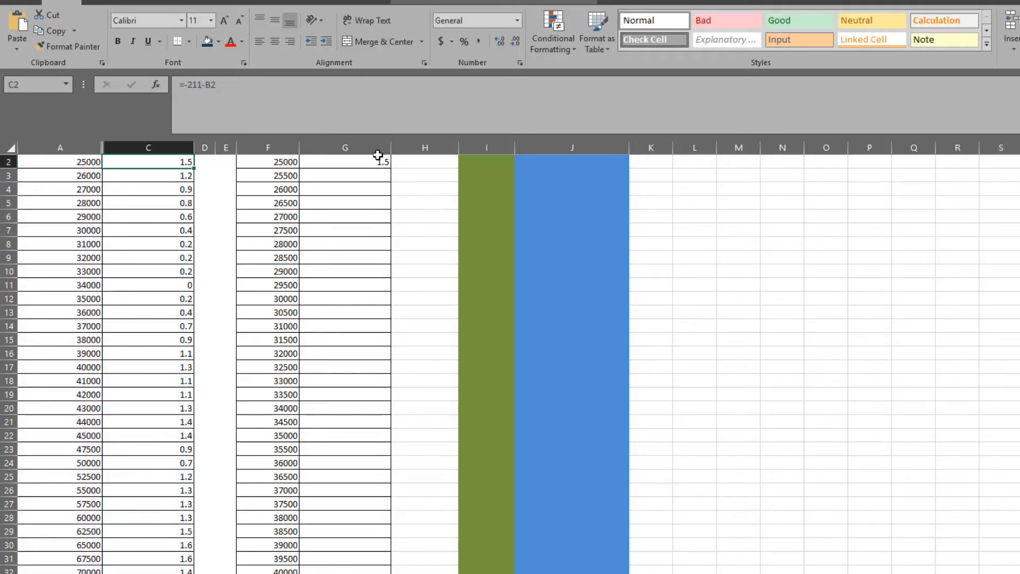
pyautogui.click(383, 164)
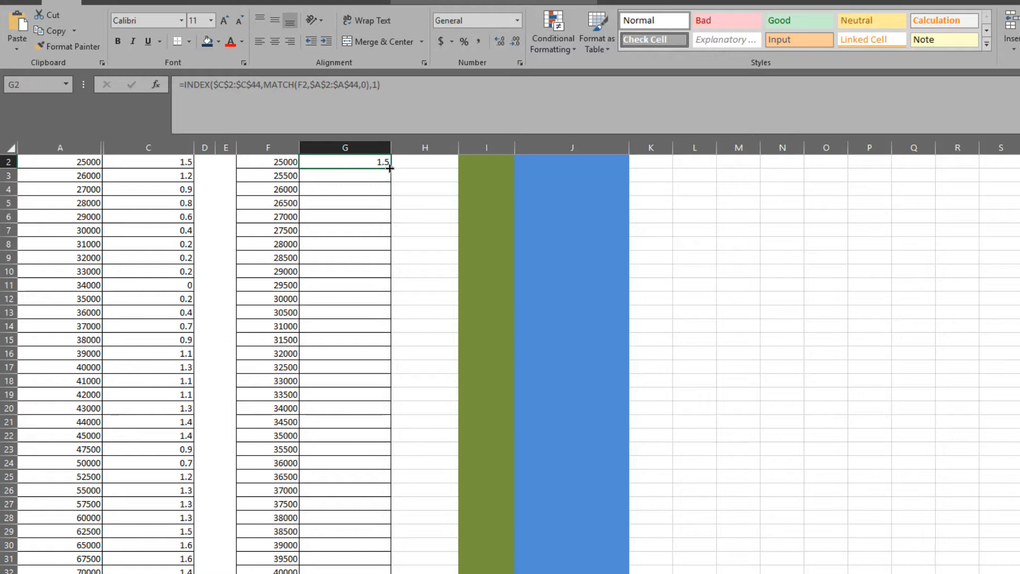
pyautogui.moveTo(393, 168); pyautogui.dragTo(393, 232)
pyautogui.click(421, 180)
# Compare the looked-up Y values for 26000 and 27000 with the source table, and inspect the formula for 25500.
pyautogui.click(380, 189)
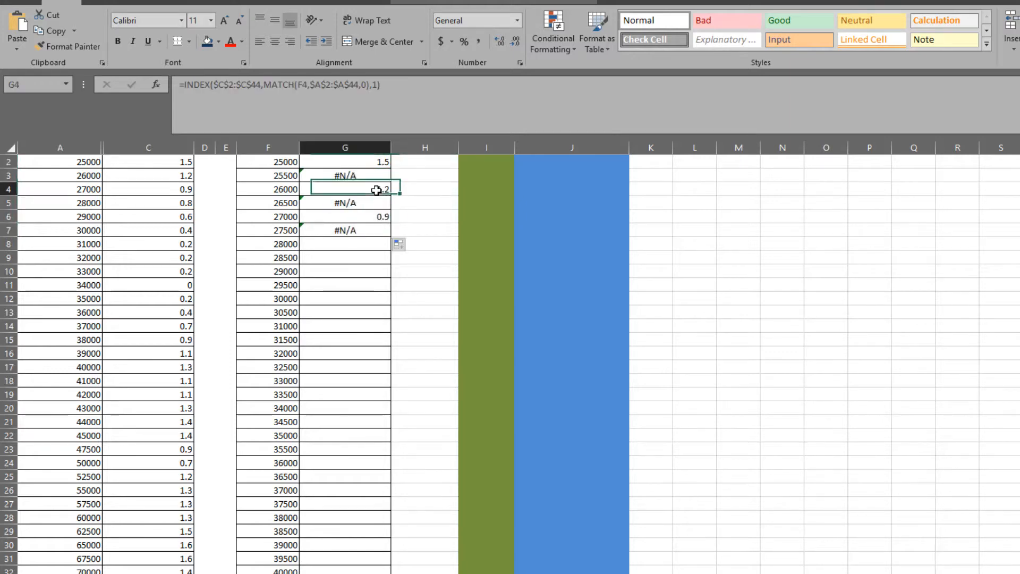
pyautogui.click(167, 174)
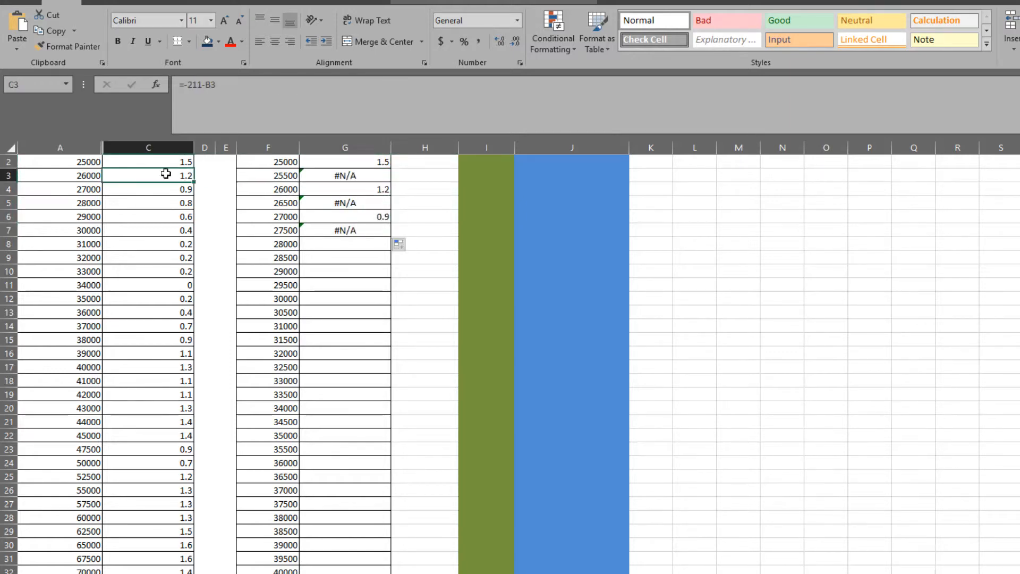
pyautogui.click(85, 176)
pyautogui.click(353, 217)
pyautogui.click(261, 216)
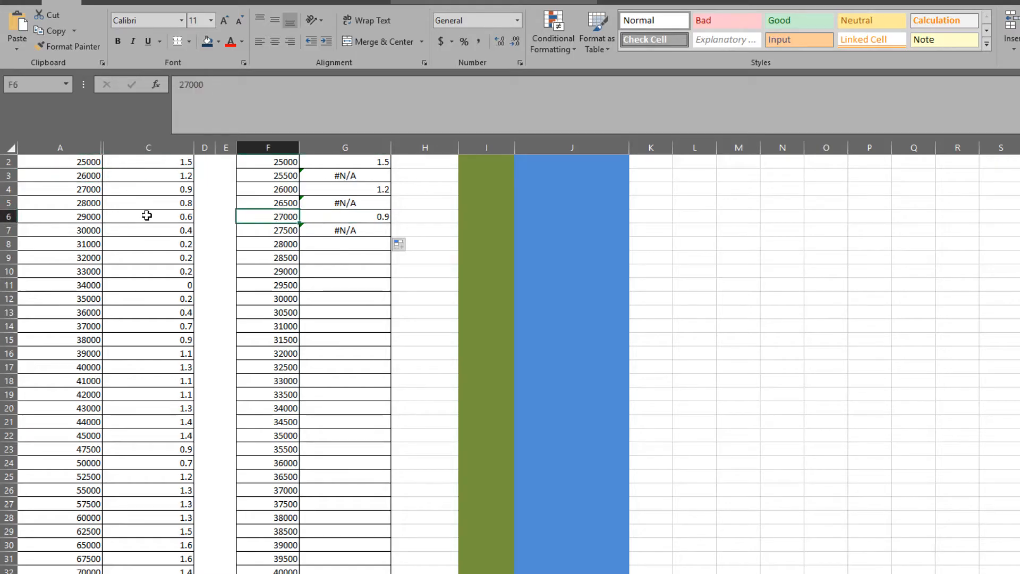
pyautogui.click(137, 190)
pyautogui.click(78, 188)
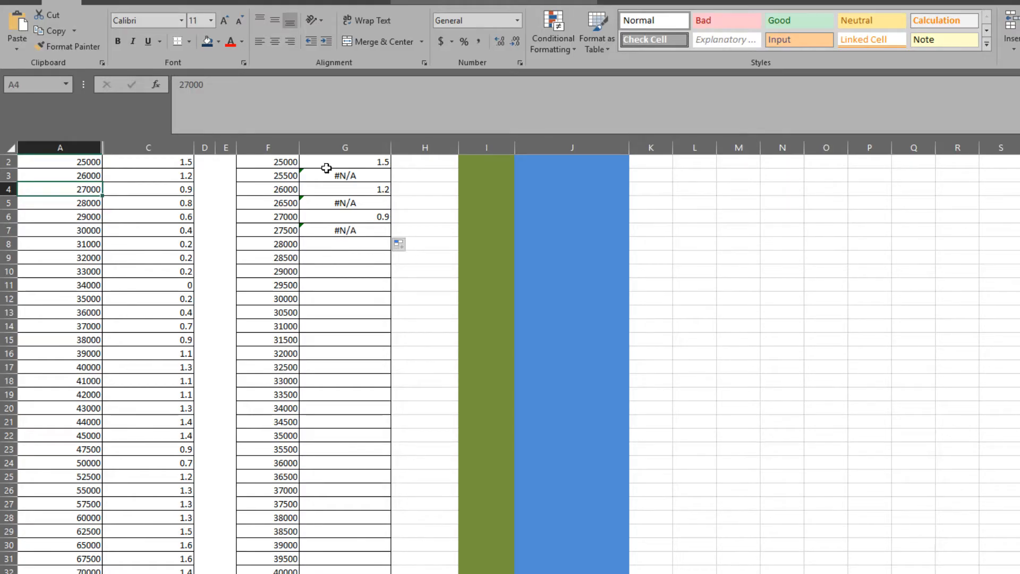
pyautogui.click(383, 177)
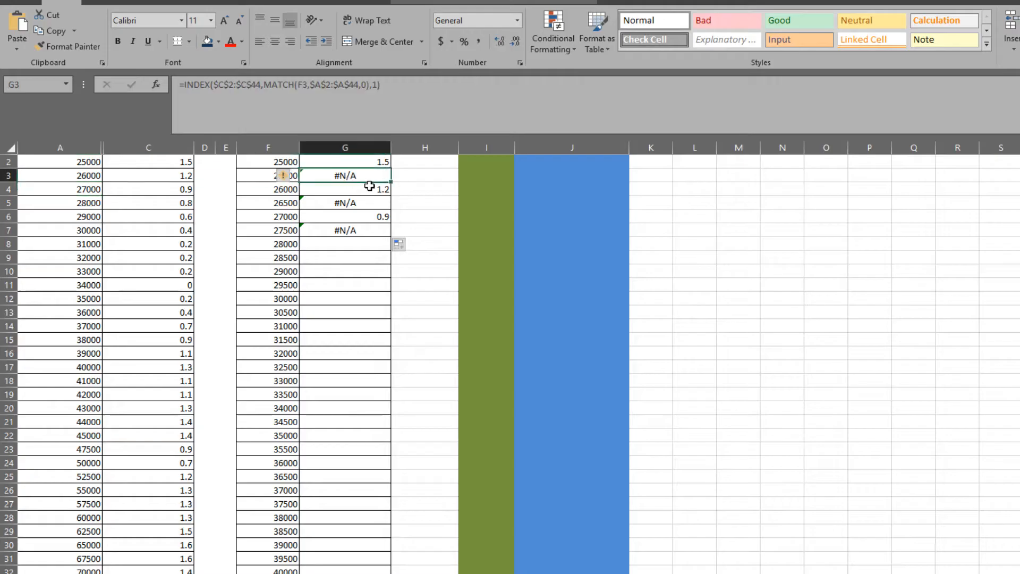
# Begin wrapping the INDEX/MATCH expression in G2 with an IF function whose logical test uses ISNUMBER.
pyautogui.click(368, 161)
pyautogui.click(184, 85)
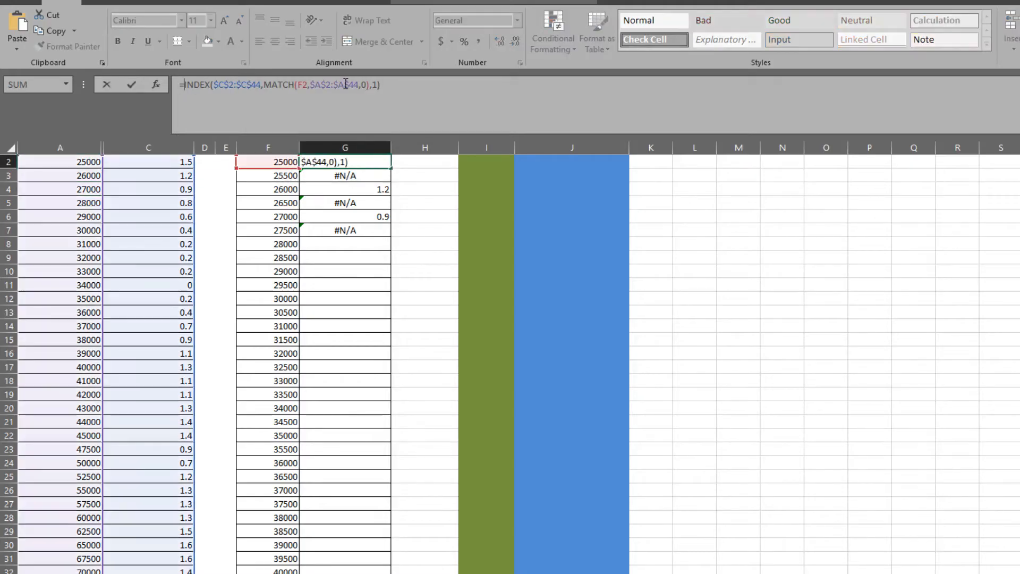
pyautogui.write('if')
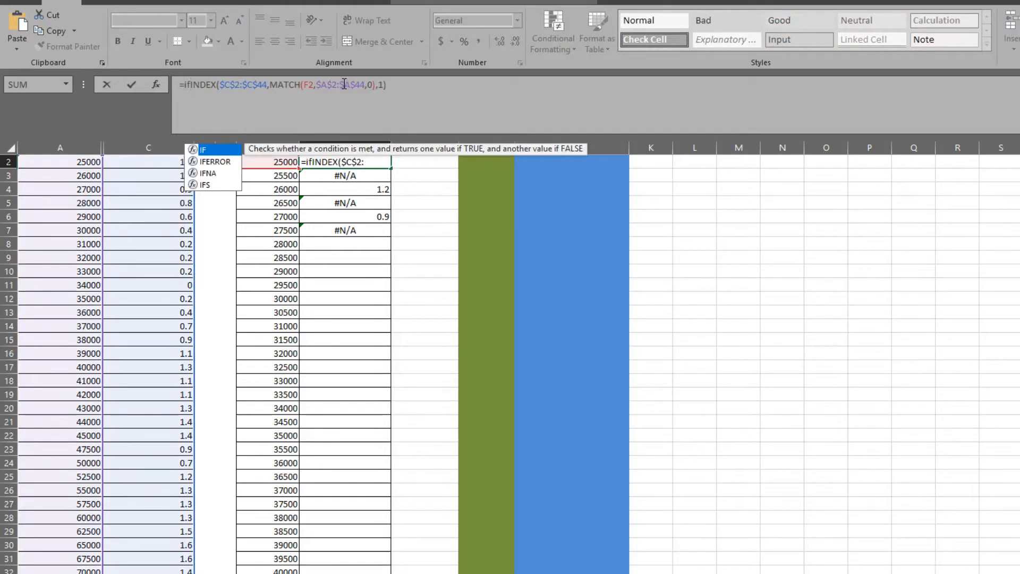
pyautogui.write('(')
pyautogui.write('isnumb')
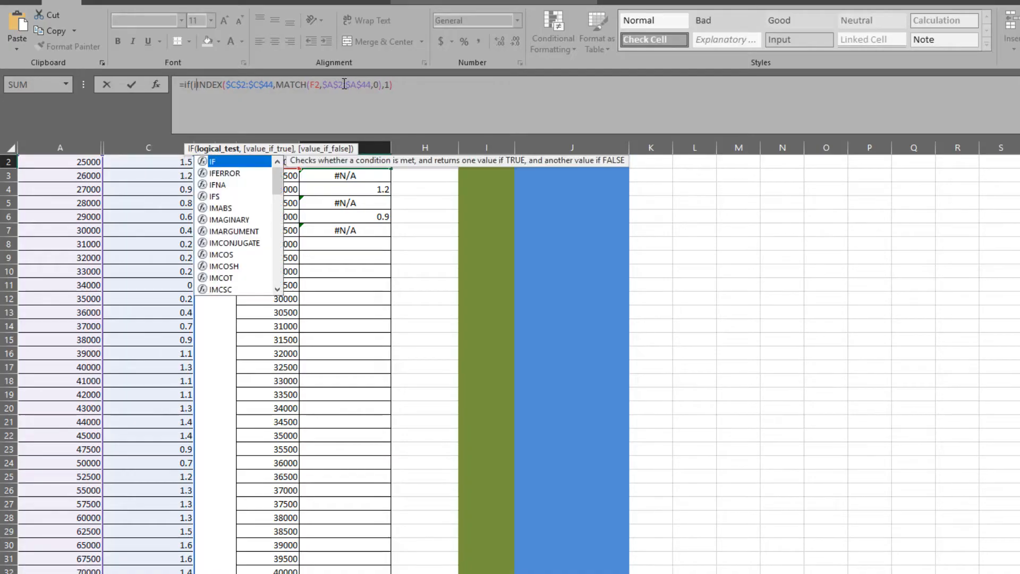
pyautogui.write('er(')
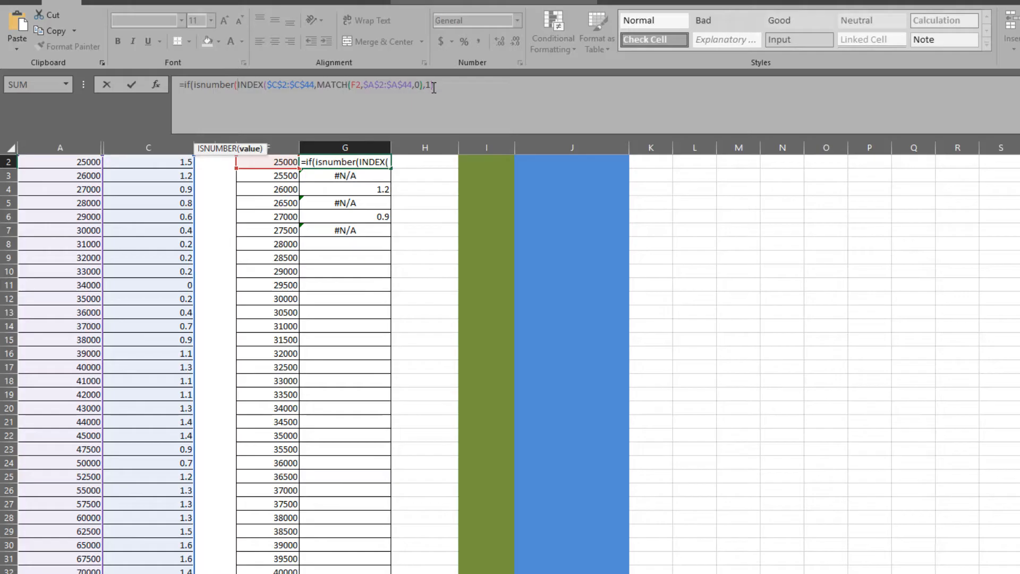
# Copy the INDEX/MATCH expression within the G2 formula and close the ISNUMBER test around it.
pyautogui.moveTo(449, 84); pyautogui.dragTo(237, 89)
pyautogui.hotkey('ctrl', 'c')
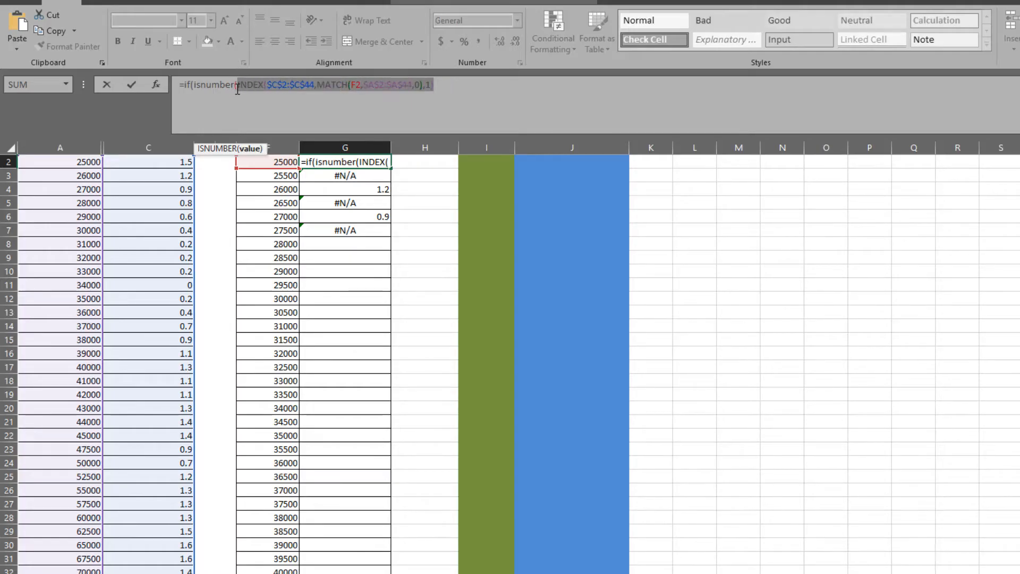
pyautogui.click(434, 111)
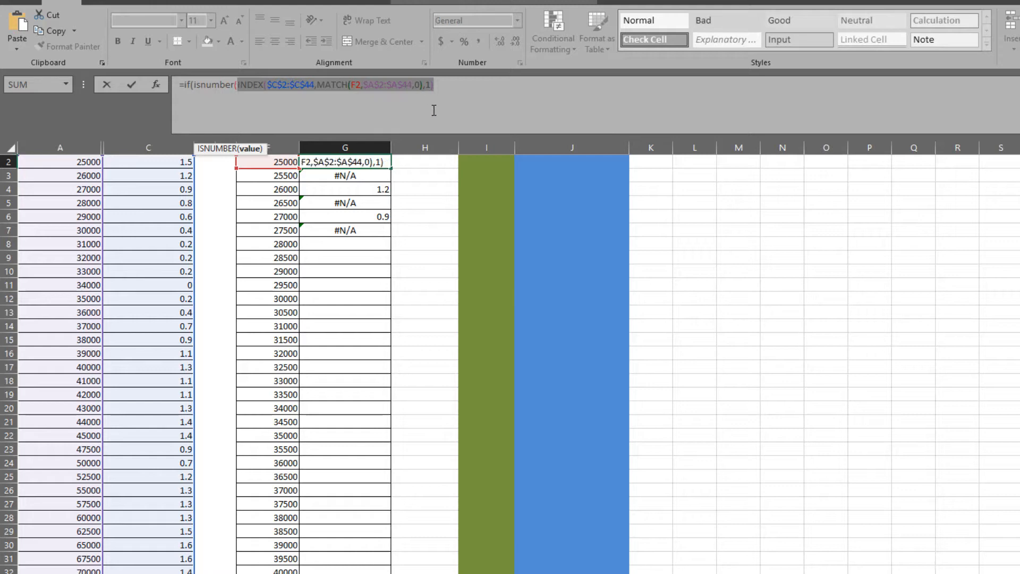
pyautogui.click(469, 84)
pyautogui.write(',')
pyautogui.press('BackSpace')
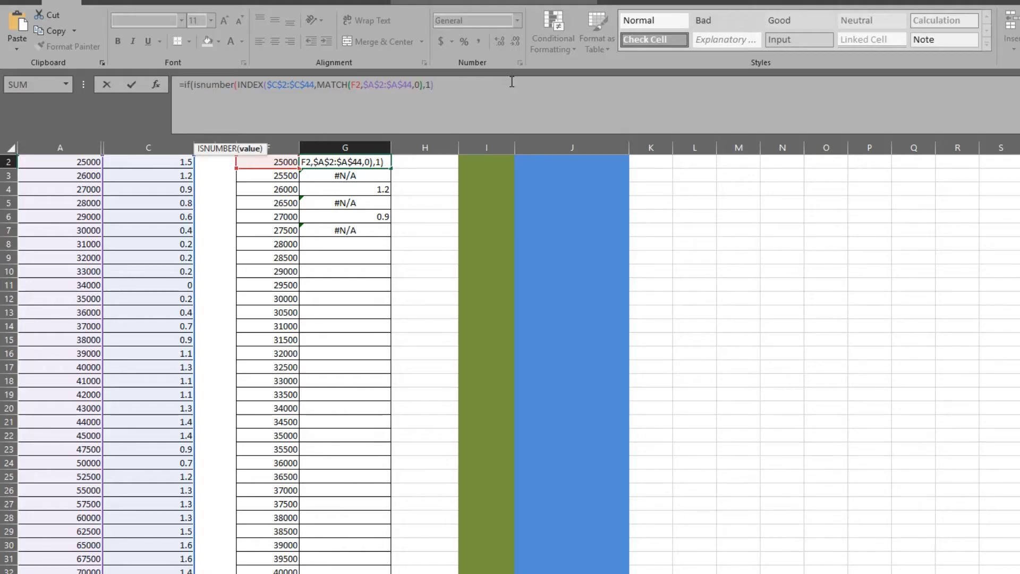
pyautogui.write('),')
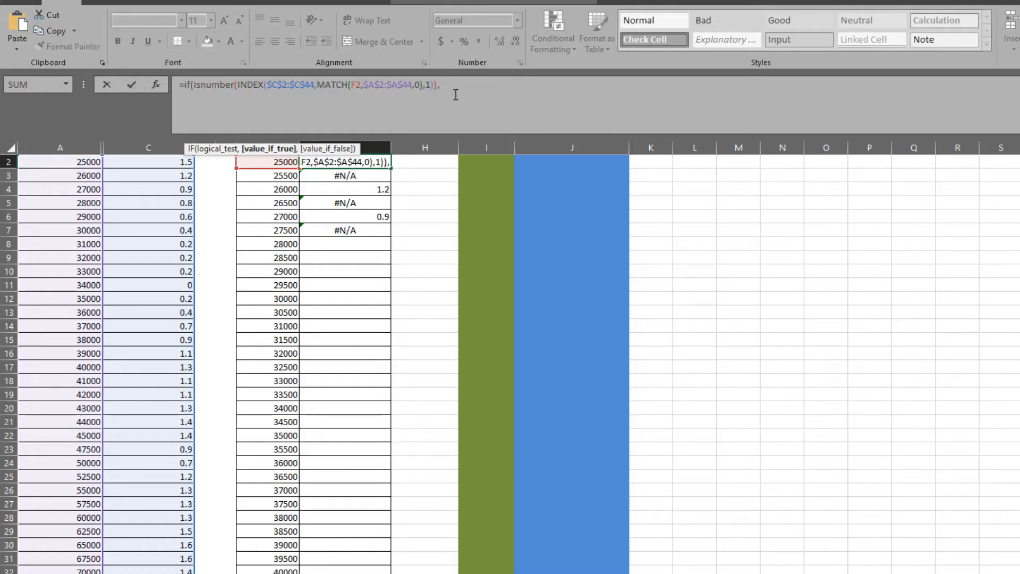
# Complete G2's IF formula with the copied INDEX/MATCH expression as the true value and empty text "" as the false value.
pyautogui.hotkey('ctrl', 'v')
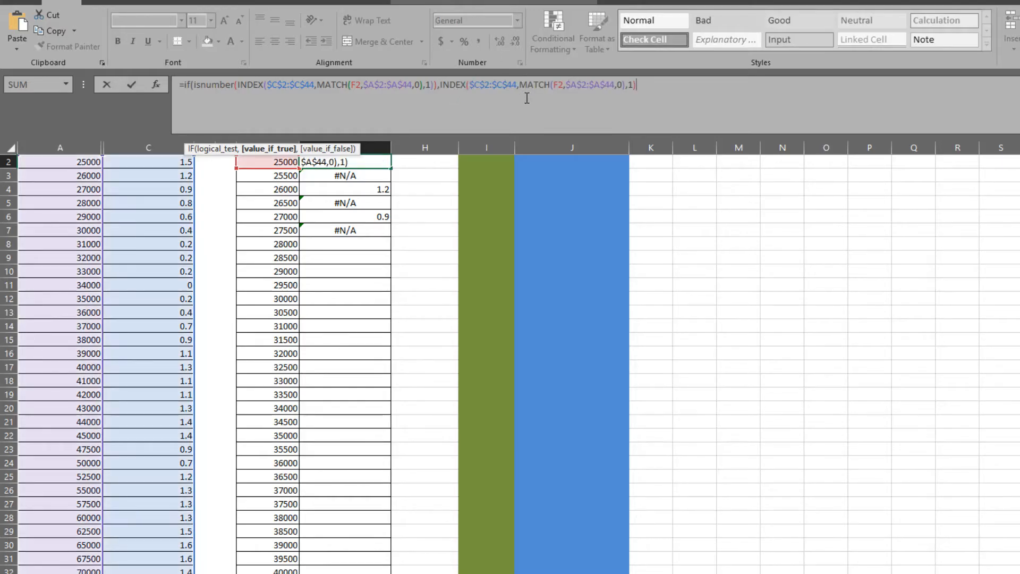
pyautogui.write(',')
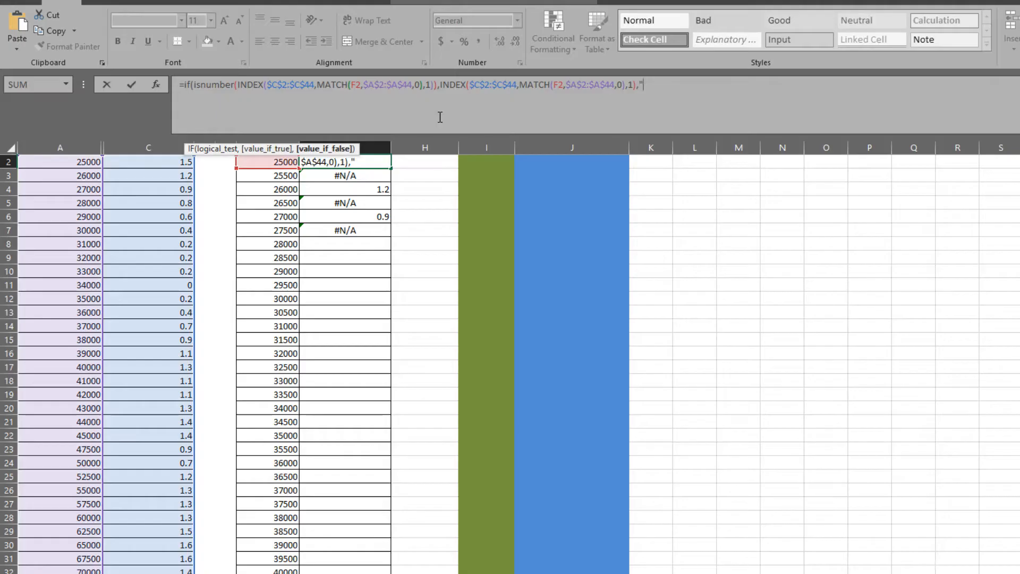
pyautogui.press('Return')
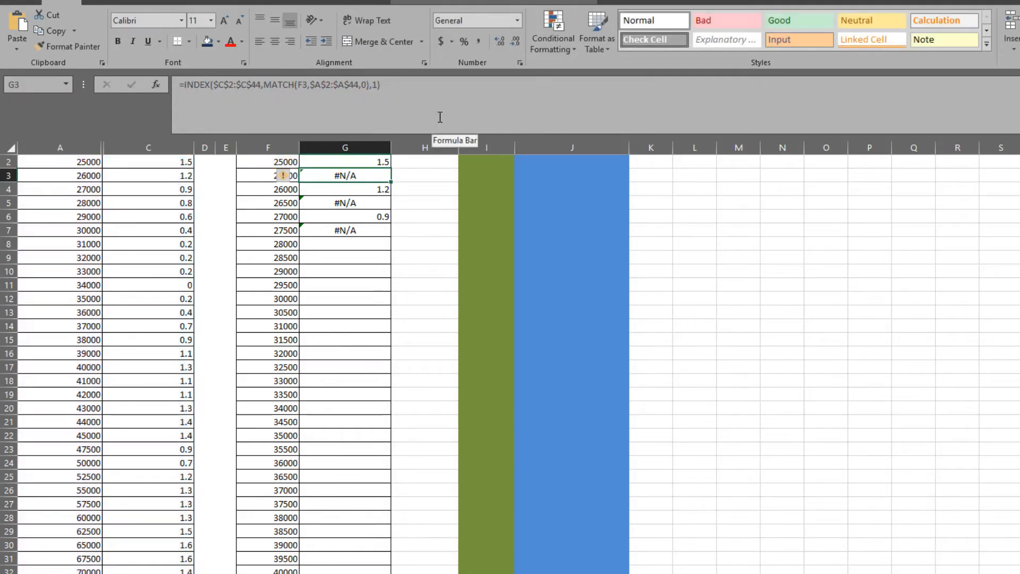
# Fill the IF/ISNUMBER lookup formula from G2 down column G alongside the 500-step X series.
pyautogui.click(370, 161)
pyautogui.moveTo(393, 169); pyautogui.dragTo(417, 573)
pyautogui.click(346, 573)
pyautogui.click(345, 573)
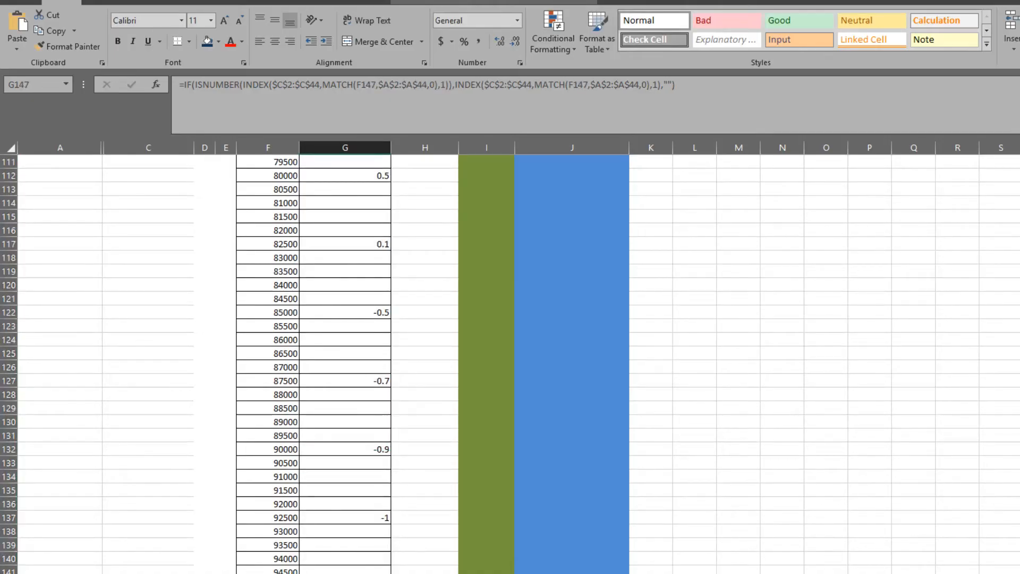
# Compare the filled Y values in column G with the source table in columns A and C.
pyautogui.scroll(20, 149, 266)
pyautogui.click(148, 272)
pyautogui.click(146, 257)
pyautogui.scroll(-15, 296, 539)
pyautogui.scroll(20, 263, 545)
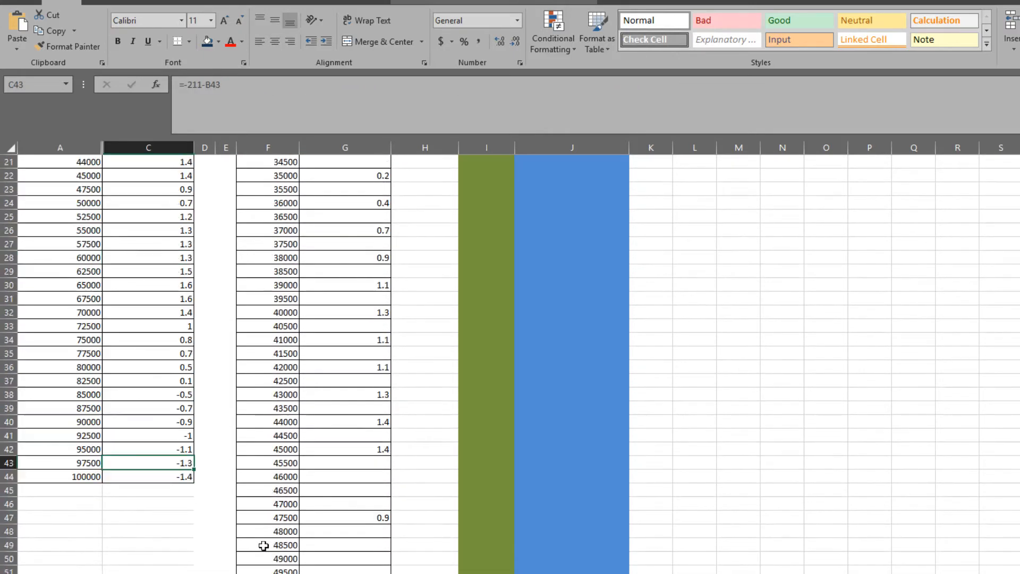
pyautogui.scroll(7, 134, 359)
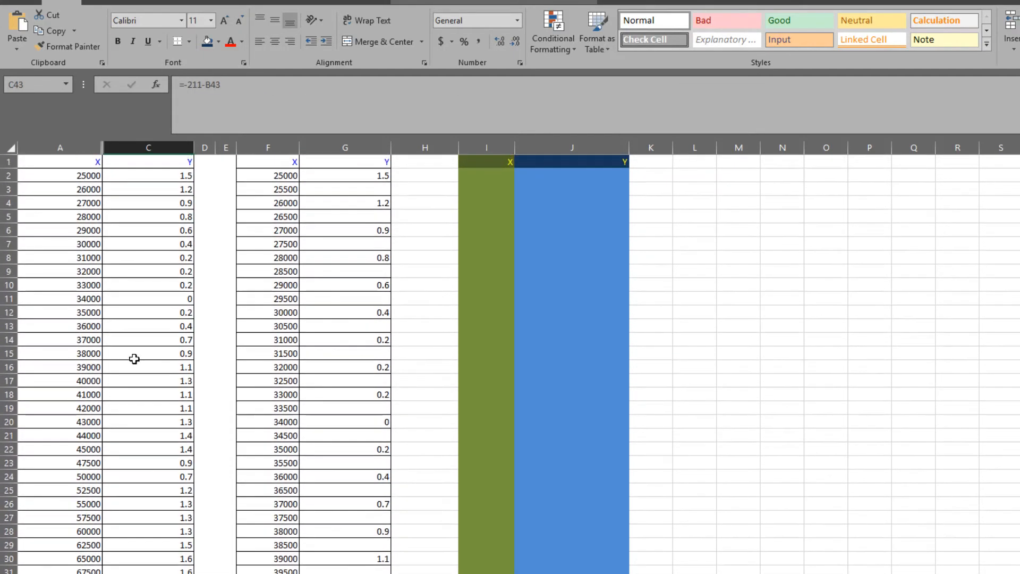
pyautogui.moveTo(89, 380); pyautogui.dragTo(154, 381)
pyautogui.moveTo(269, 573); pyautogui.dragTo(348, 573)
pyautogui.click(427, 447)
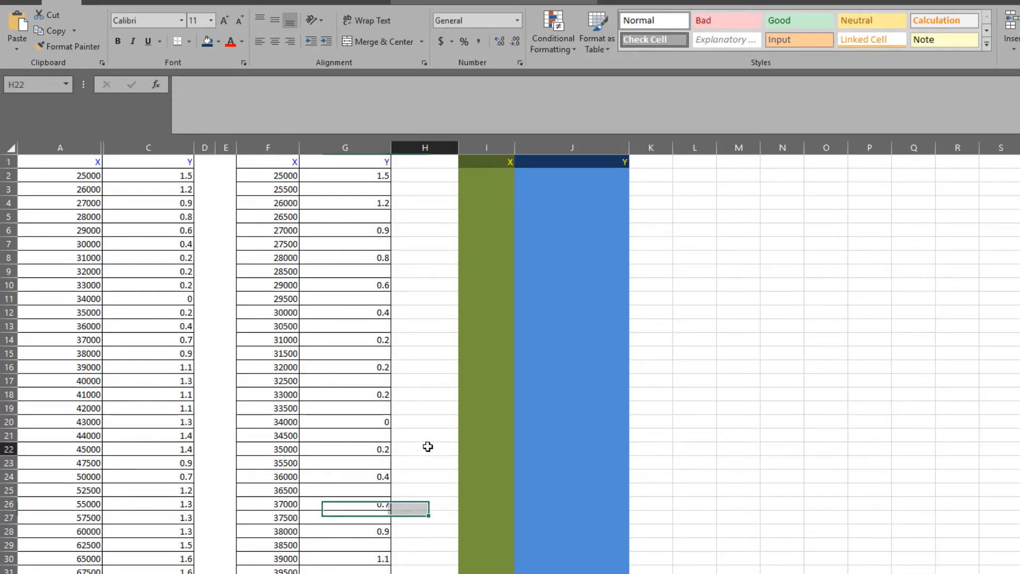
pyautogui.click(710, 271)
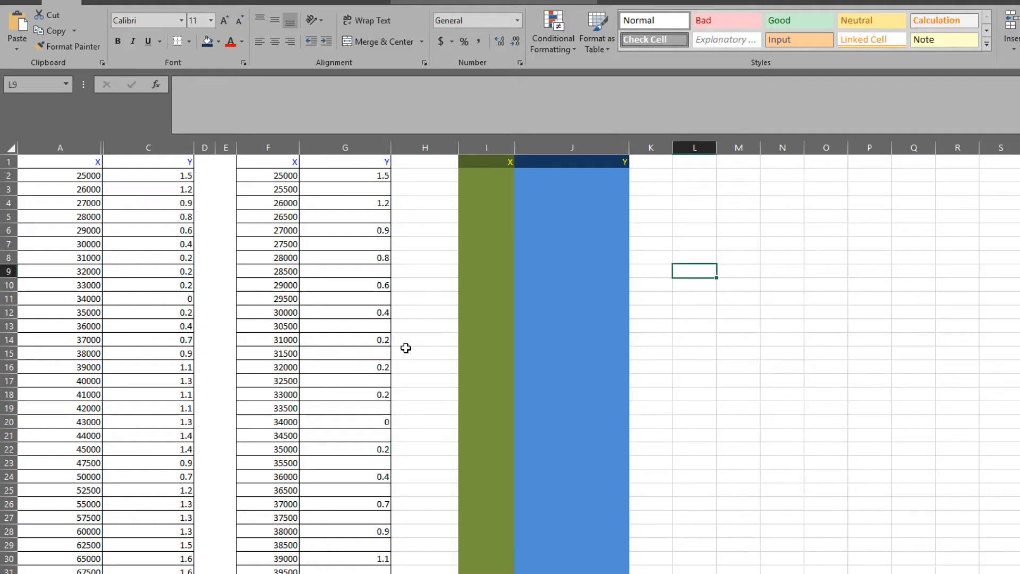
# Start a FORECAST formula in H3 with F3 as the x value.
pyautogui.click(398, 192)
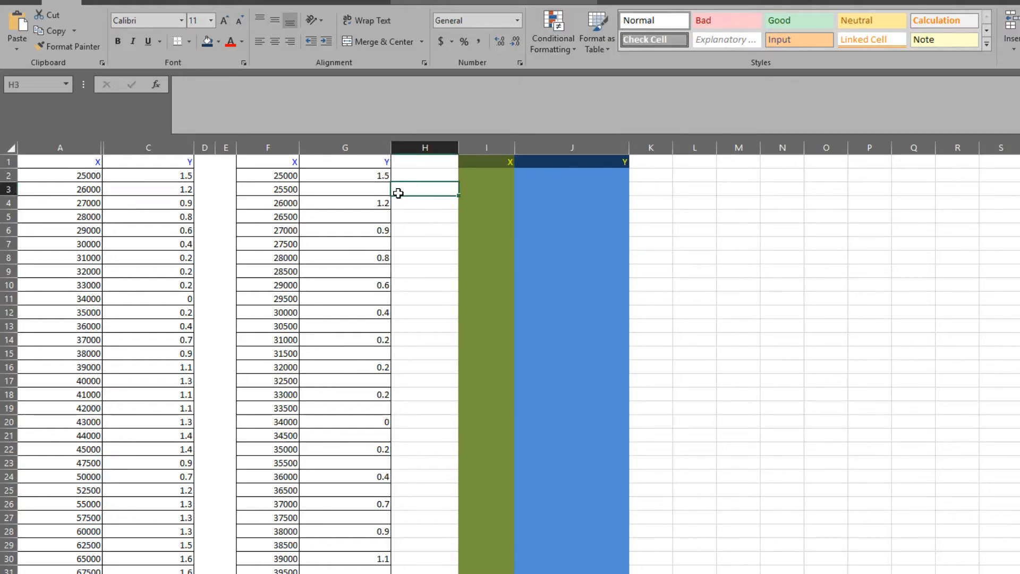
pyautogui.write('=fo')
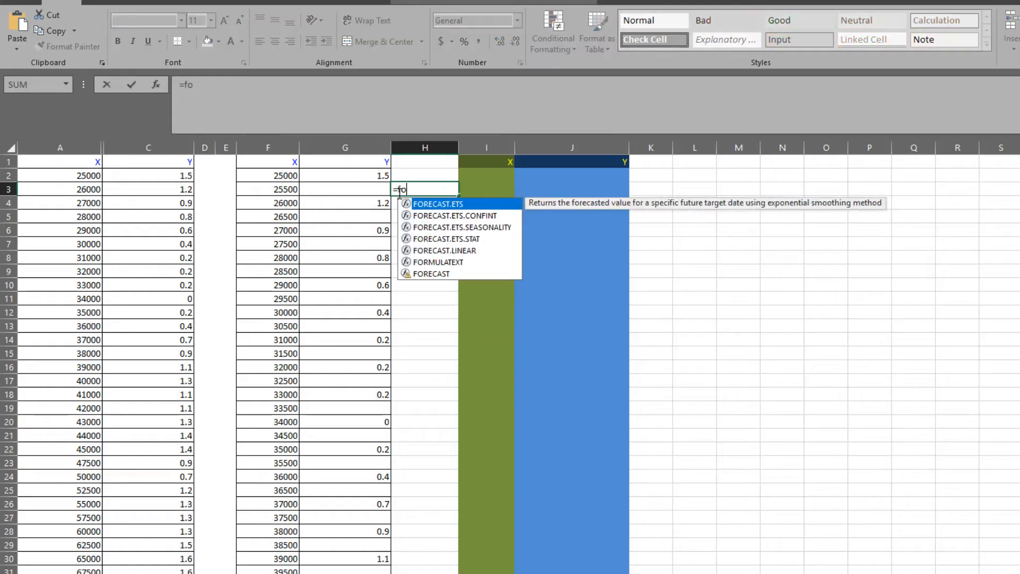
pyautogui.write('recast')
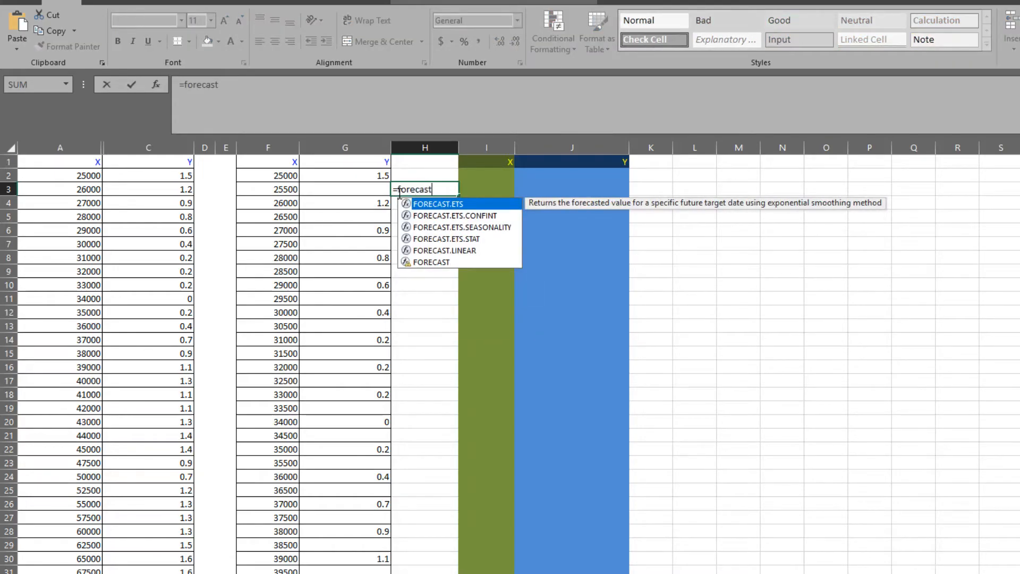
pyautogui.write('(')
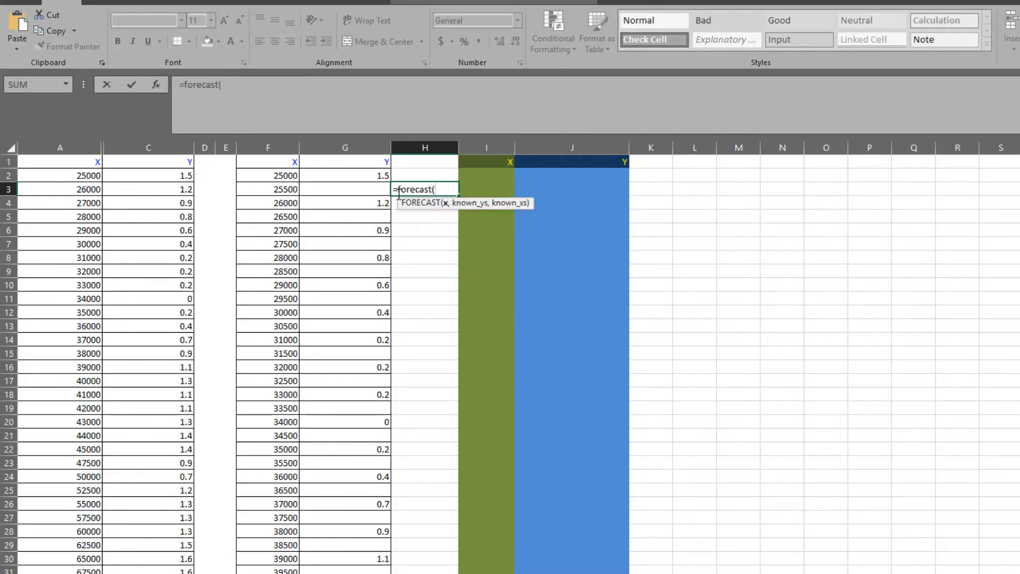
pyautogui.click(287, 190)
pyautogui.write(',')
# Complete the H3 forecast with G2:G4 as the known ys and F2:F4 as the known xs.
pyautogui.moveTo(358, 178); pyautogui.dragTo(381, 201)
pyautogui.write(',')
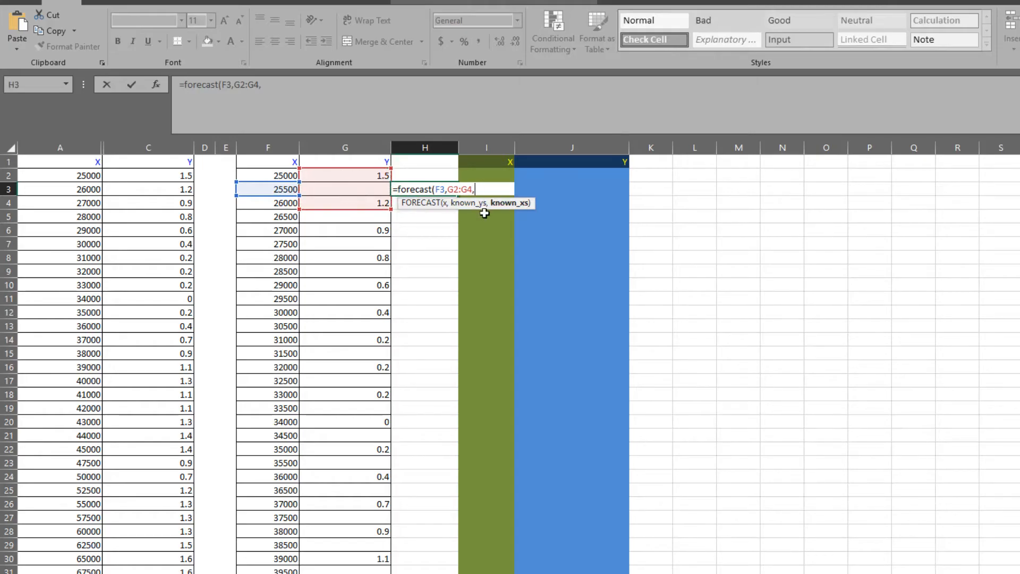
pyautogui.moveTo(279, 174); pyautogui.dragTo(278, 202)
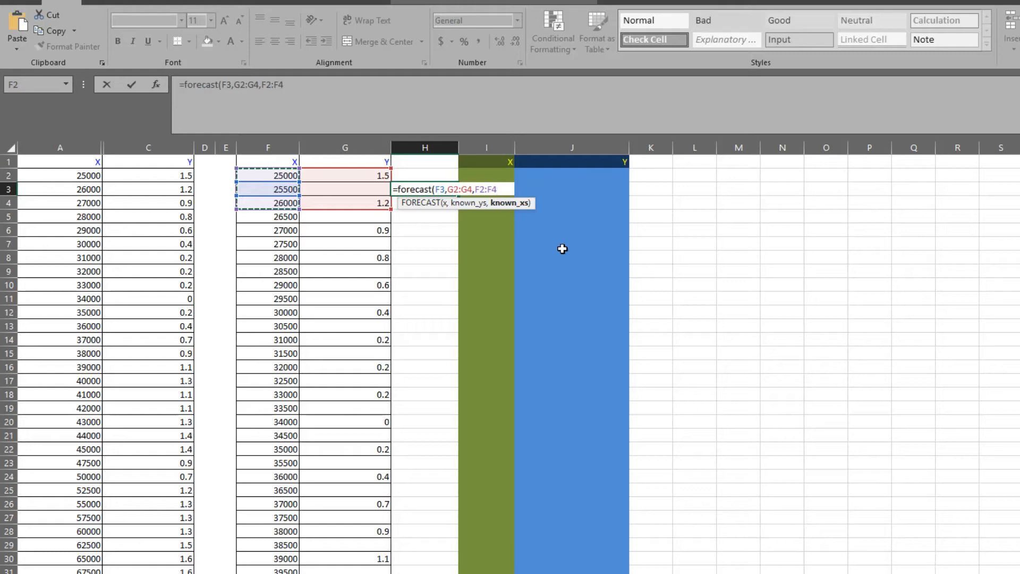
pyautogui.write(')')
pyautogui.press('Return')
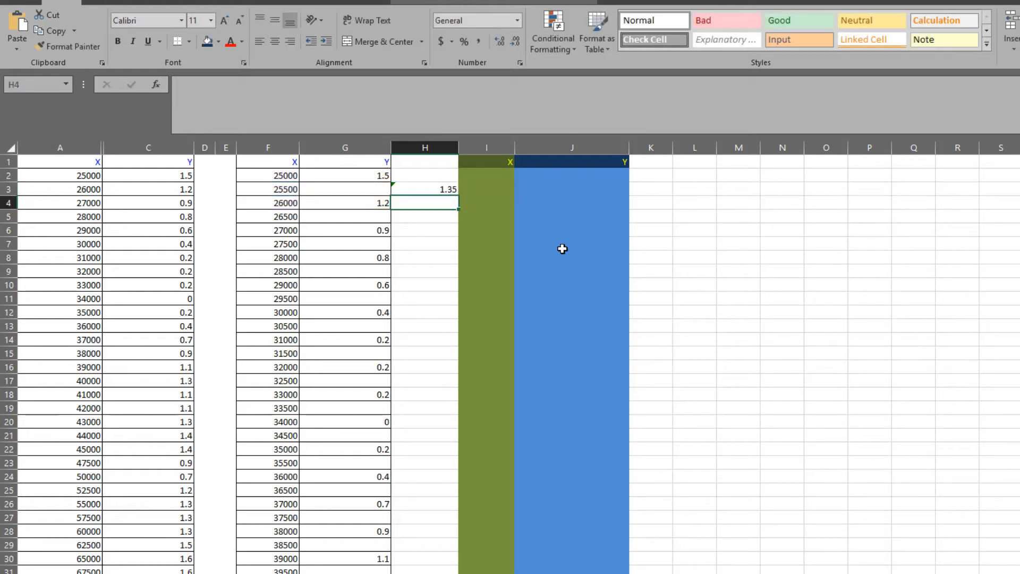
# Copy the FORECAST formula from H3 to H5, beside the X value 26500.
pyautogui.click(439, 188)
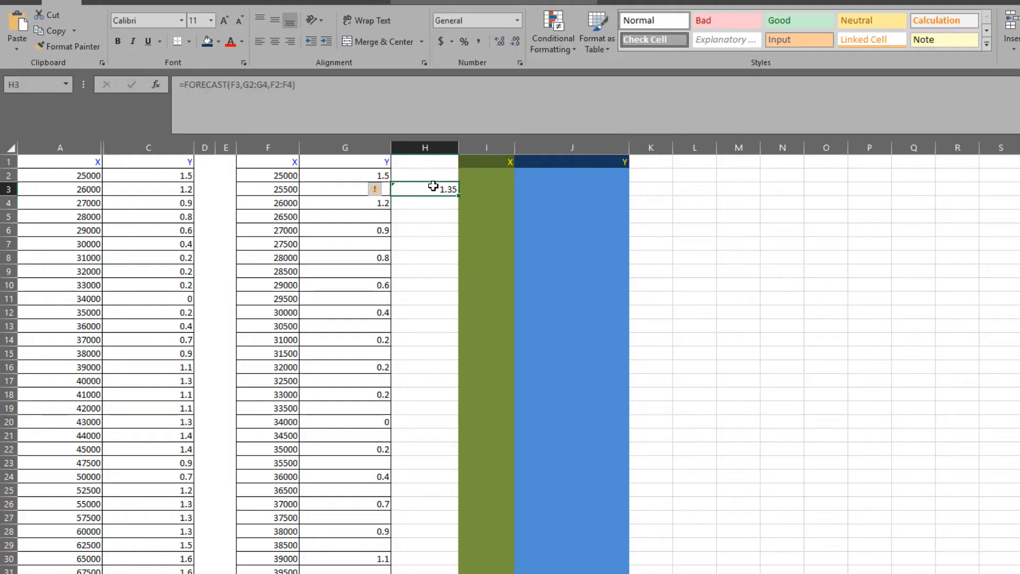
pyautogui.hotkey('ctrl', 'c')
pyautogui.click(423, 214)
pyautogui.hotkey('ctrl', 'v')
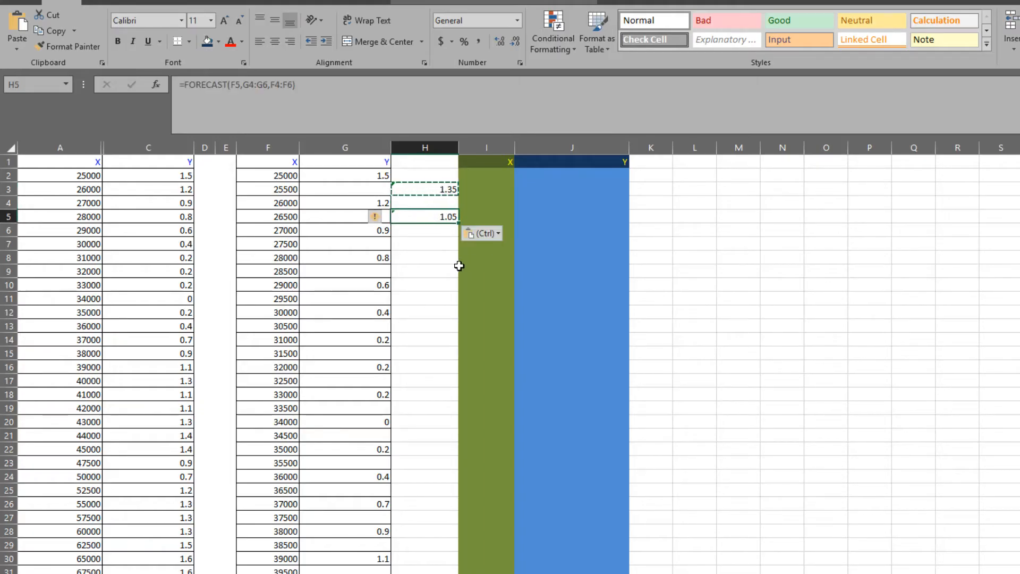
pyautogui.press('Escape')
pyautogui.click(430, 247)
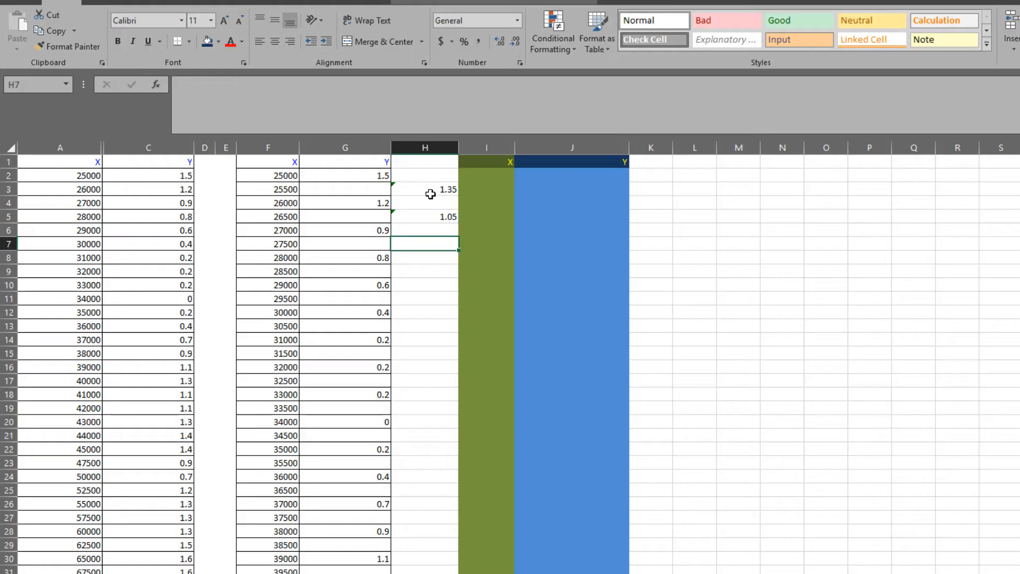
# Fill the alternating FORECAST pattern of H3:H6 down column H as far as the X value 44500.
pyautogui.moveTo(432, 193); pyautogui.dragTo(436, 227)
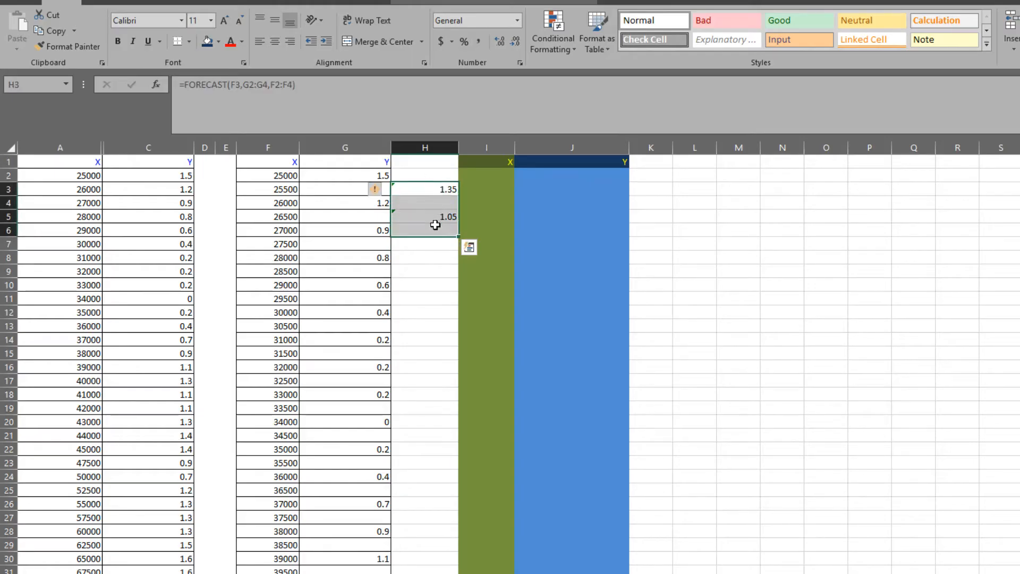
pyautogui.moveTo(456, 243); pyautogui.dragTo(458, 573)
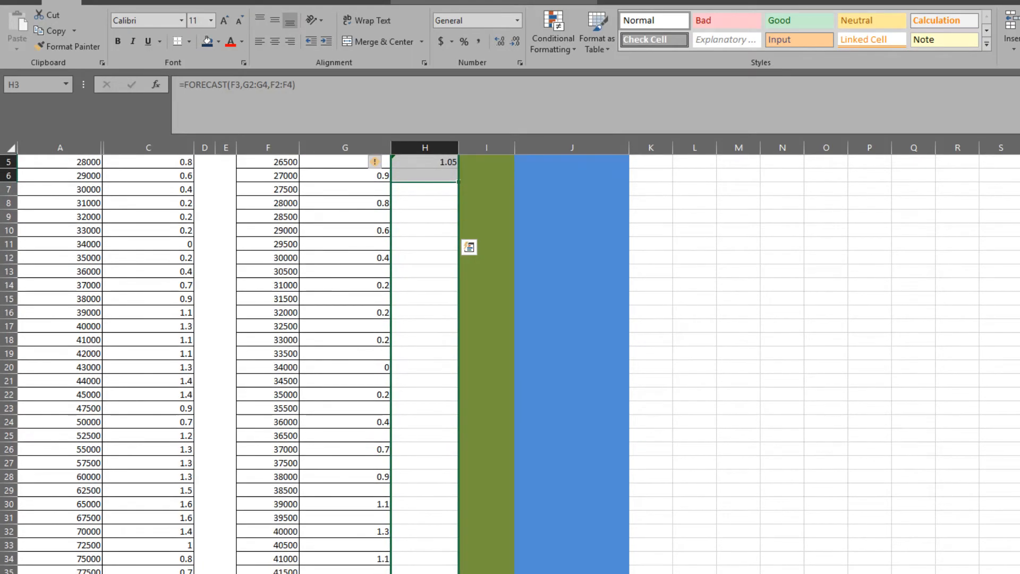
pyautogui.moveTo(459, 182); pyautogui.dragTo(459, 573)
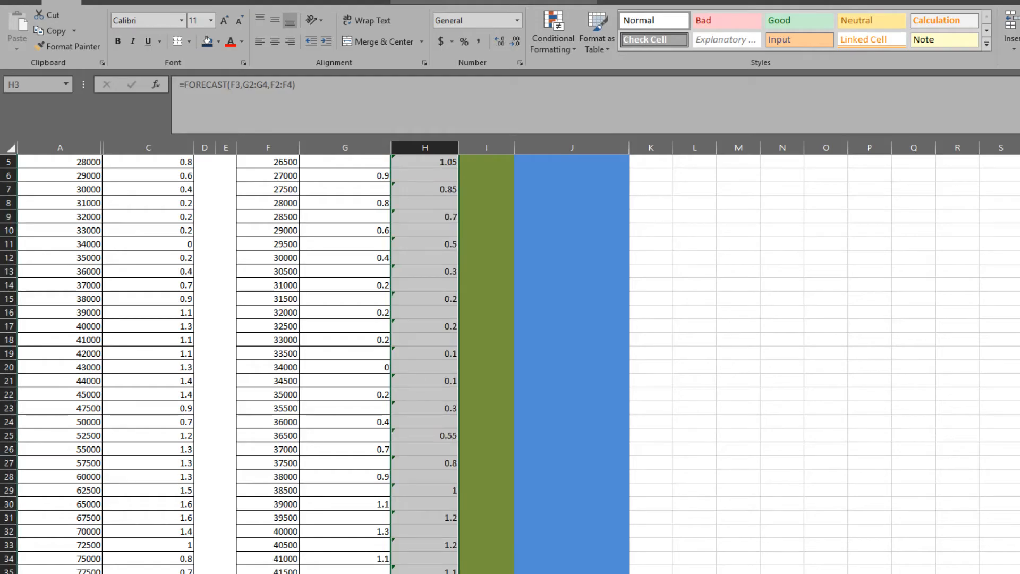
pyautogui.click(425, 573)
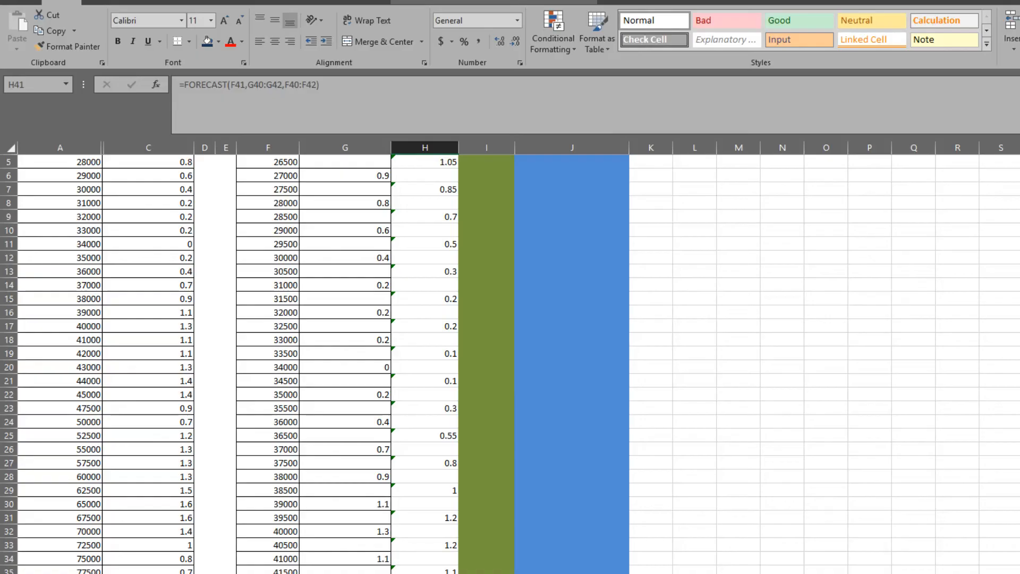
# Examine the ranges used by the H41 forecast and the spacing of the known Y values below X 45000.
pyautogui.scroll(-10, 572, 364)
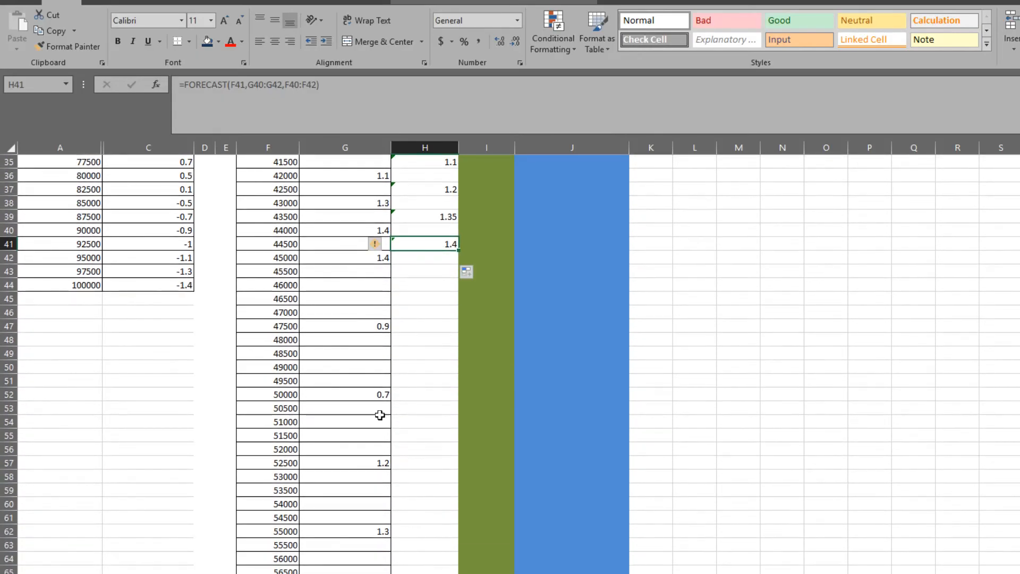
pyautogui.click(340, 313)
pyautogui.click(421, 272)
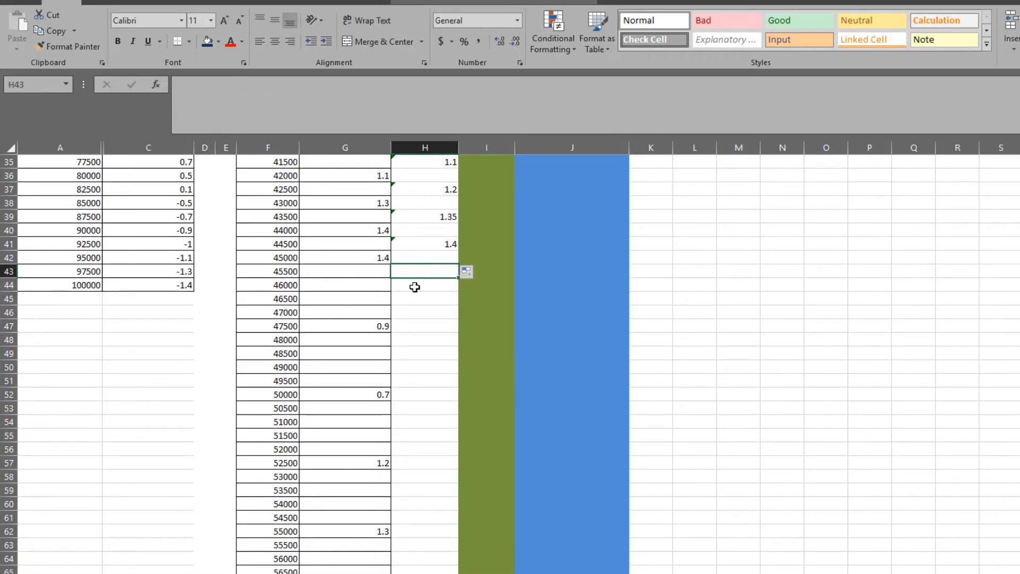
pyautogui.click(418, 245)
pyautogui.click(232, 82)
pyautogui.press('Escape')
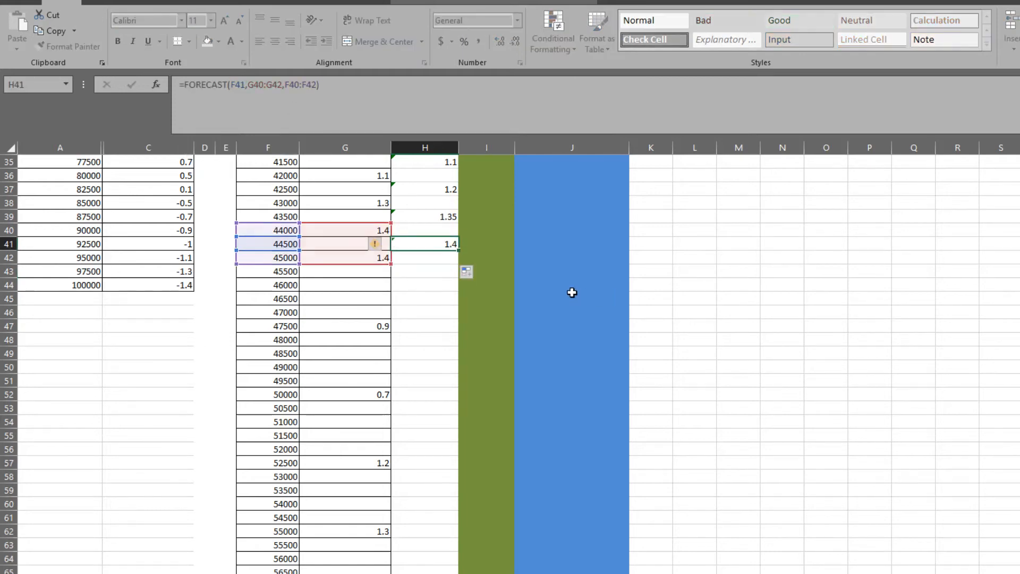
# Enter a FORECAST formula in H43 for F43, with G42:G47 as the known ys and F42:F47 as the known xs.
pyautogui.click(433, 276)
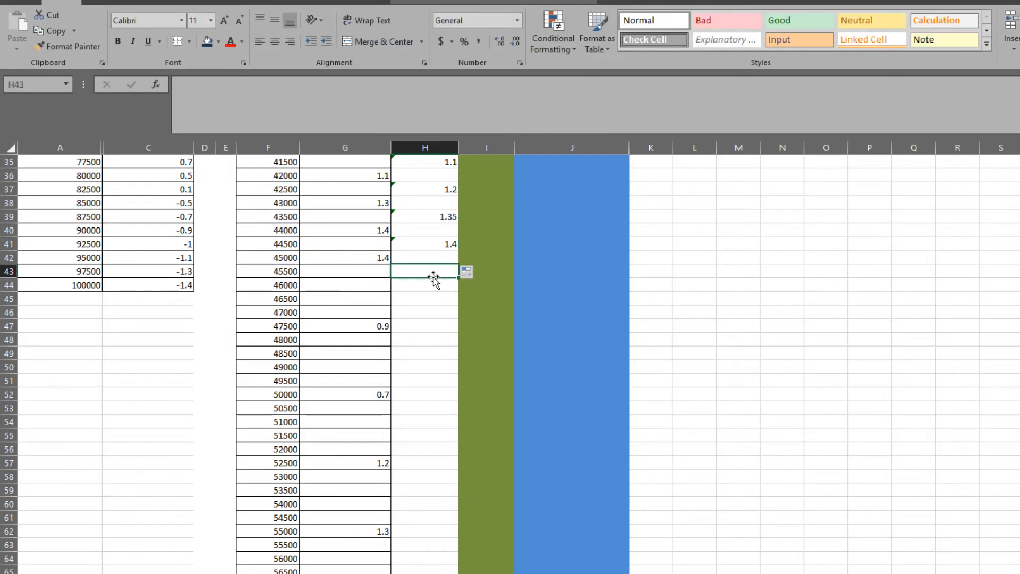
pyautogui.write('=')
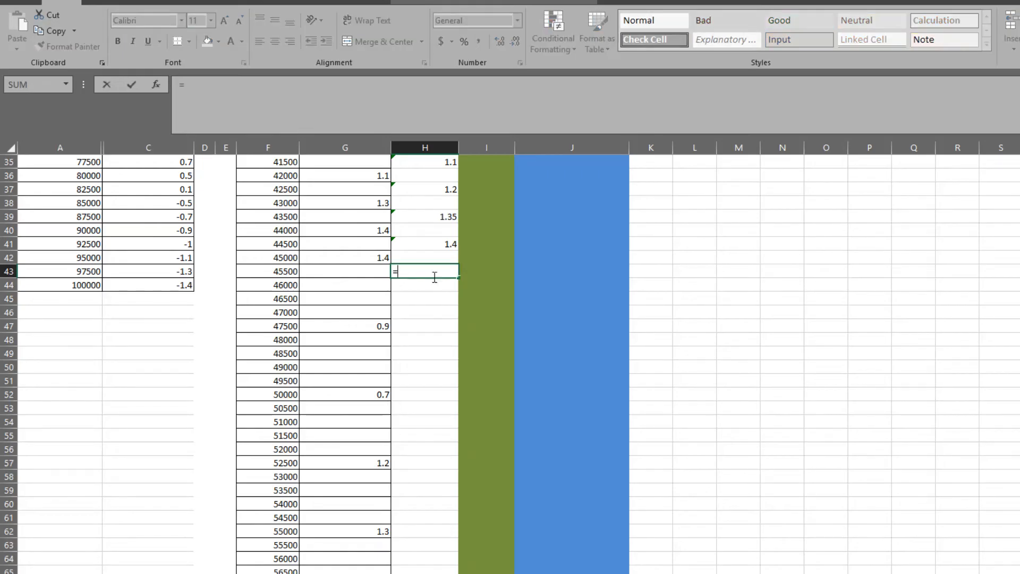
pyautogui.write('forecast(')
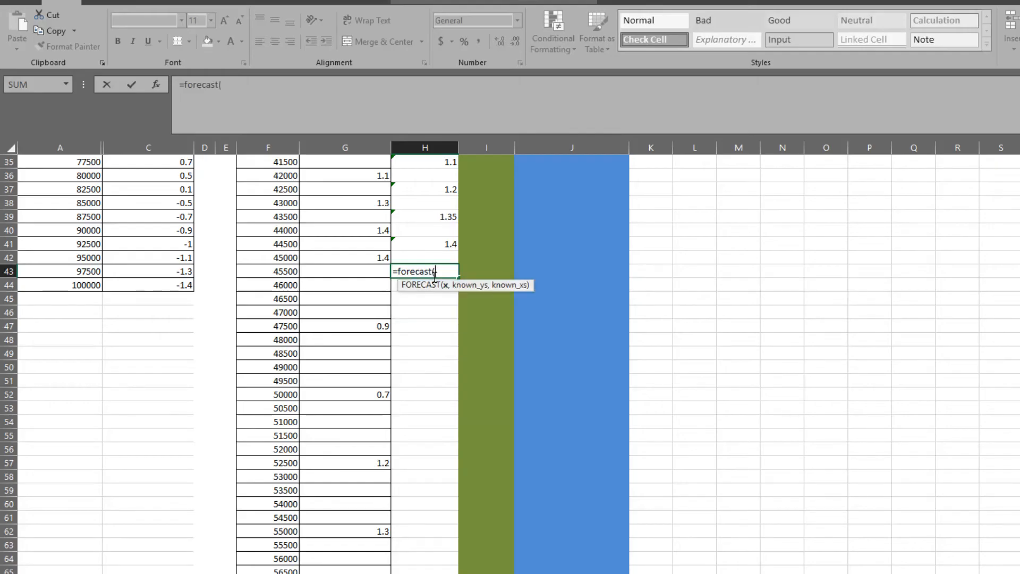
pyautogui.click(281, 270)
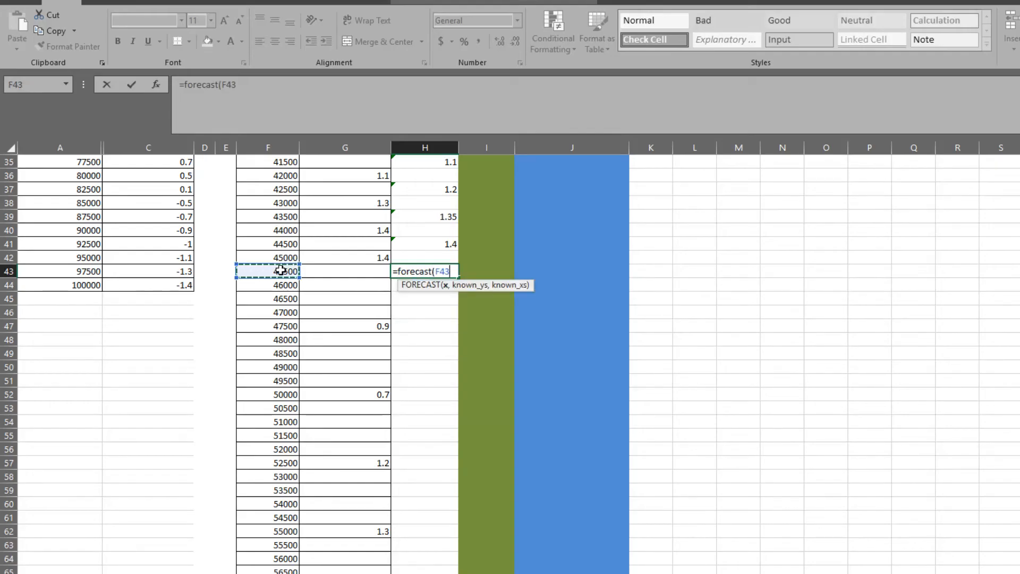
pyautogui.write(',')
pyautogui.moveTo(351, 257); pyautogui.dragTo(344, 325)
pyautogui.write(',')
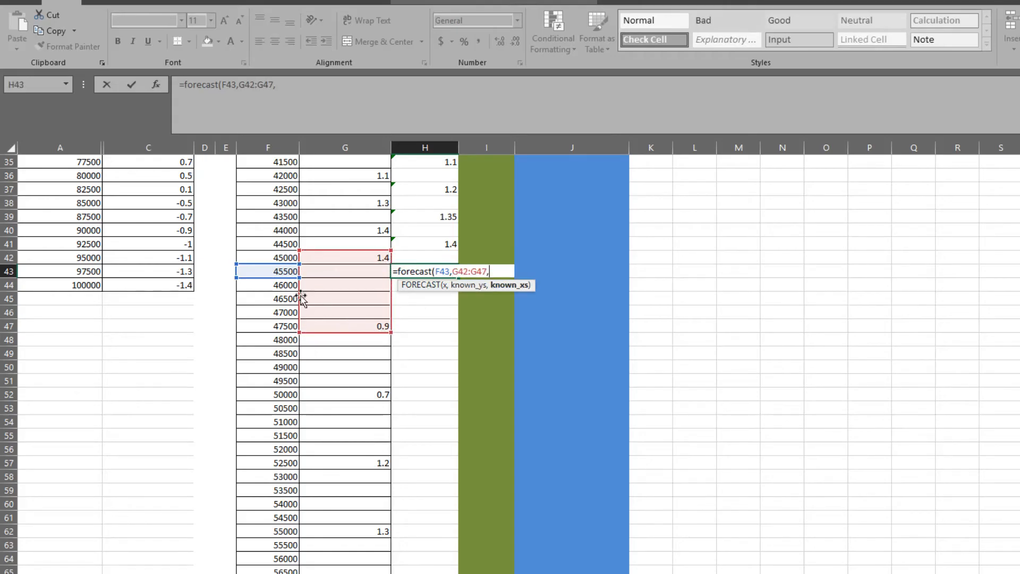
pyautogui.moveTo(278, 257); pyautogui.dragTo(276, 325)
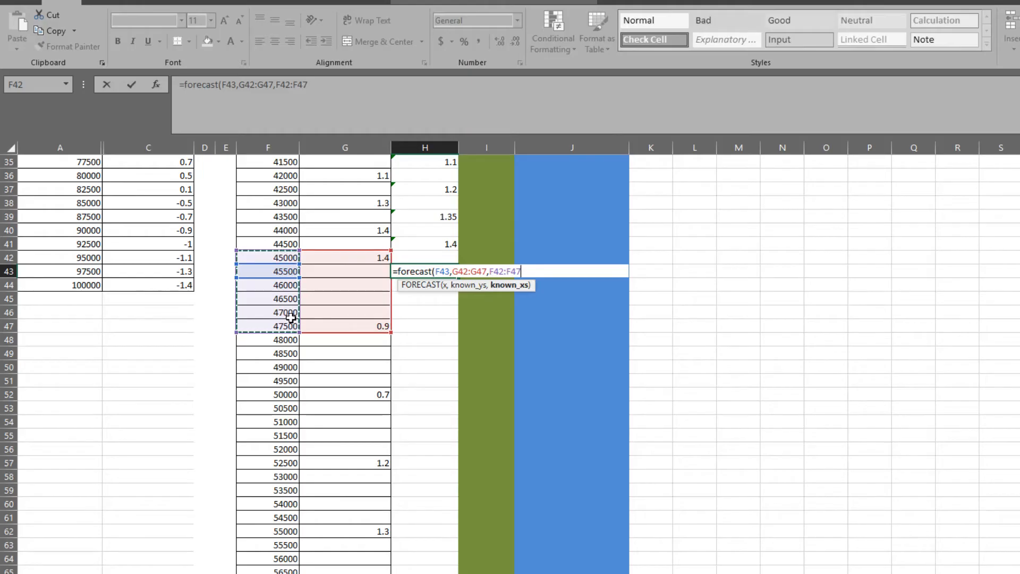
pyautogui.write(')')
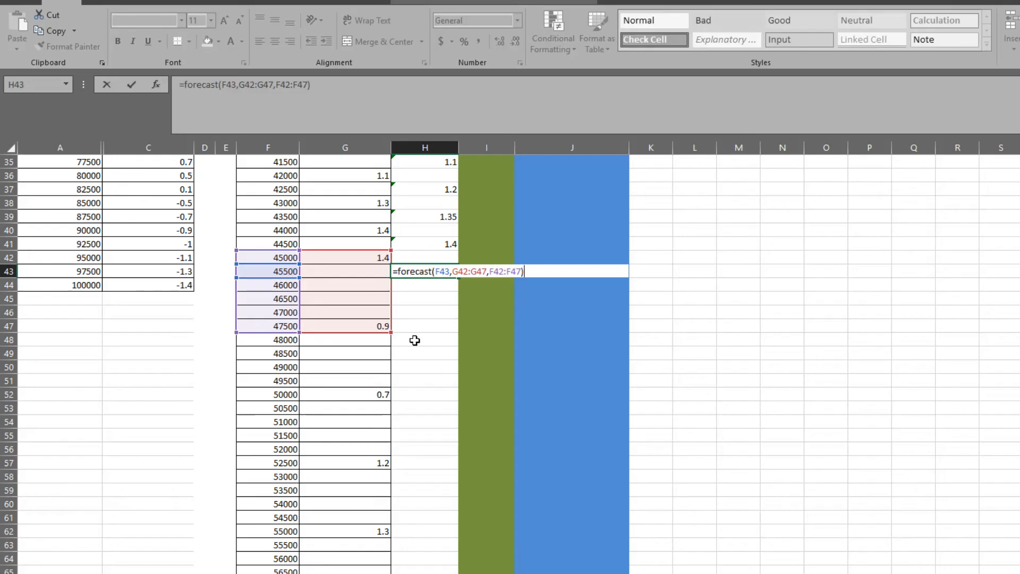
pyautogui.press('Return')
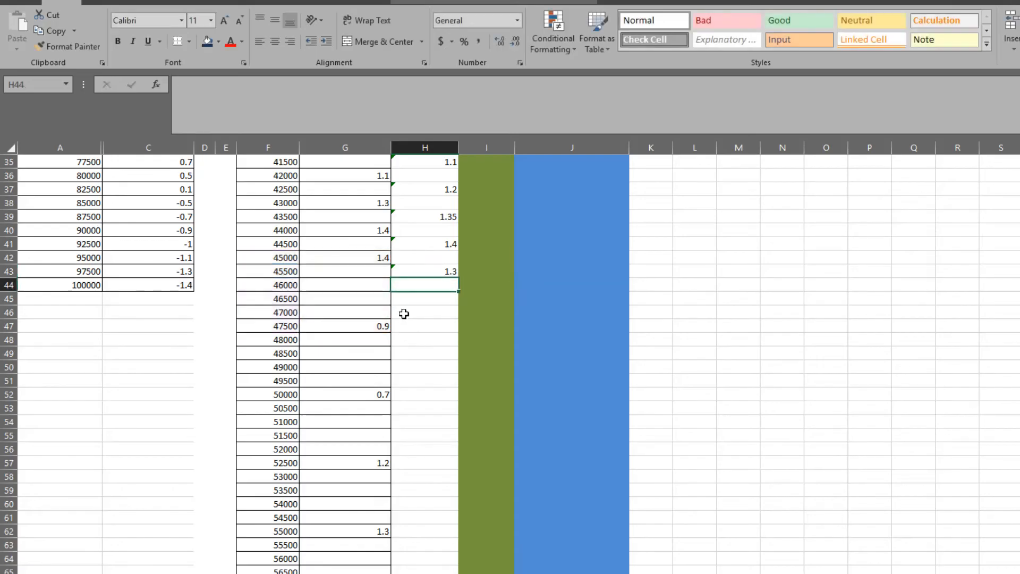
# Copy the H43 forecast to H44 and shift its known ranges back to G42:G47 and F42:F47.
pyautogui.click(427, 272)
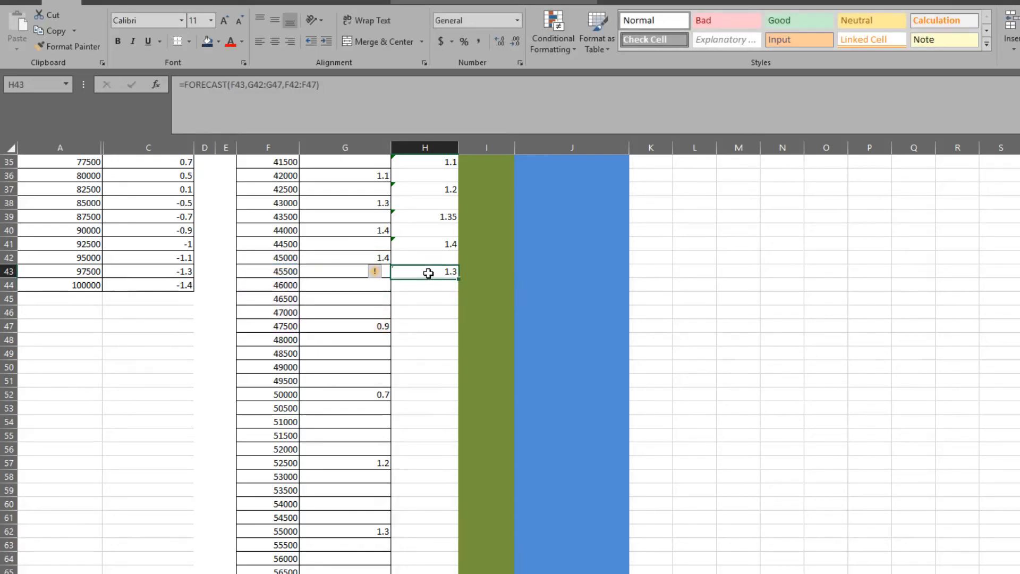
pyautogui.hotkey('ctrl', 'c')
pyautogui.click(427, 286)
pyautogui.hotkey('ctrl', 'v')
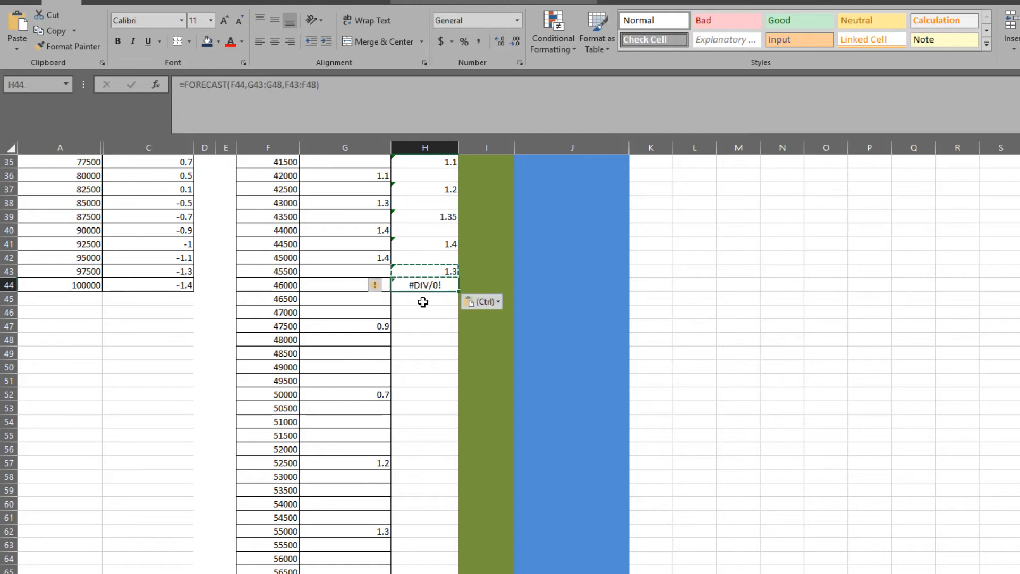
pyautogui.press('Escape')
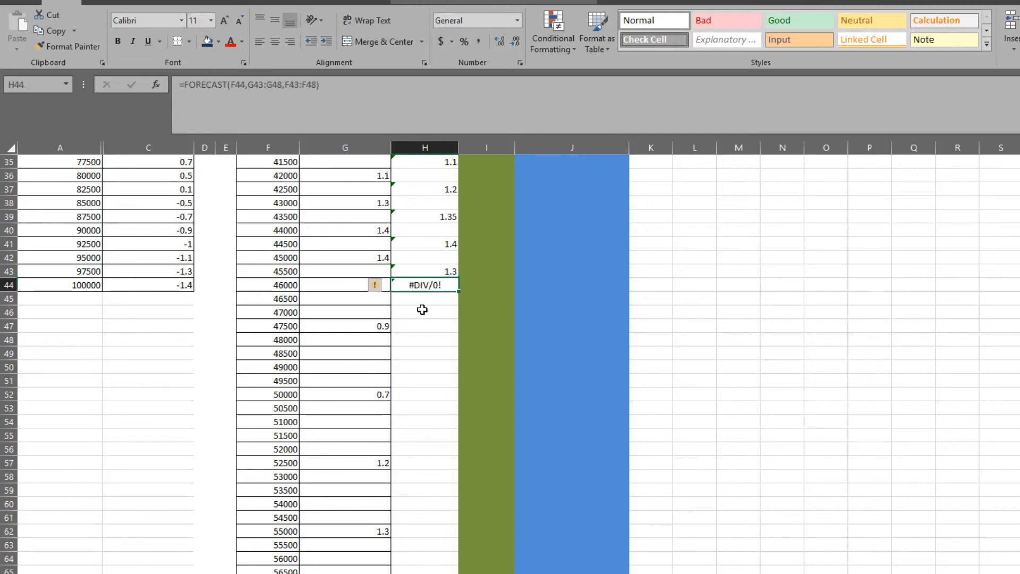
pyautogui.click(282, 85)
pyautogui.moveTo(266, 262); pyautogui.dragTo(266, 248)
pyautogui.moveTo(337, 267); pyautogui.dragTo(337, 257)
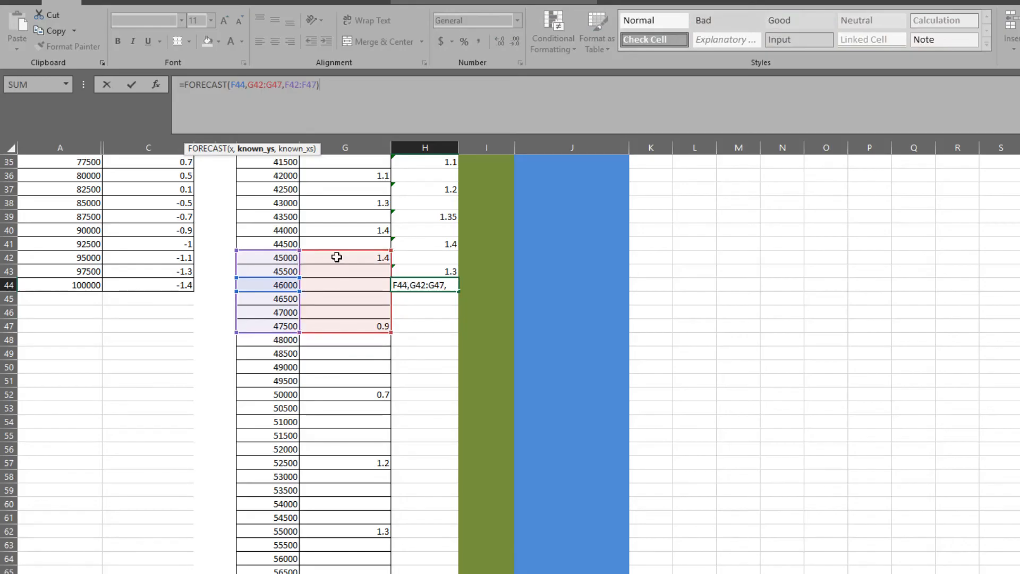
pyautogui.press('Return')
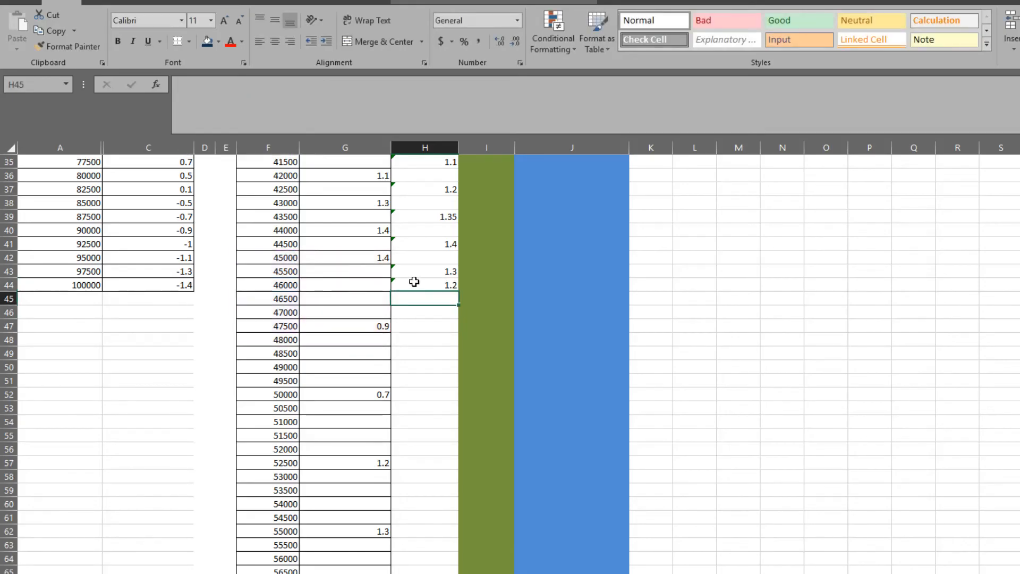
# Copy the H44 forecast formula down to H45 and H46, beside the X values 46500 and 47000.
pyautogui.click(444, 283)
pyautogui.hotkey('ctrl', 'c')
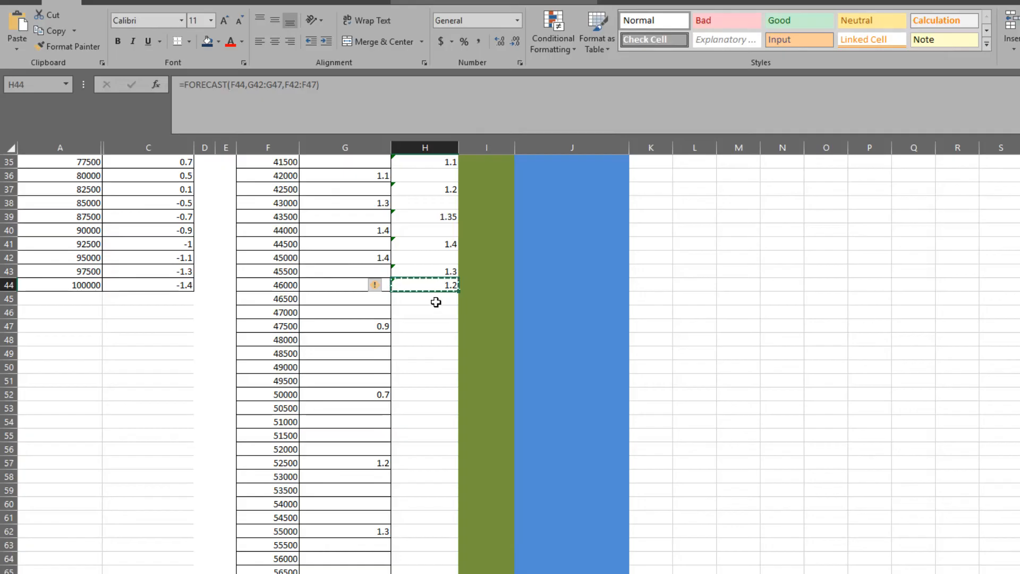
pyautogui.click(434, 299)
pyautogui.hotkey('ctrl', 'v')
pyautogui.press('Escape')
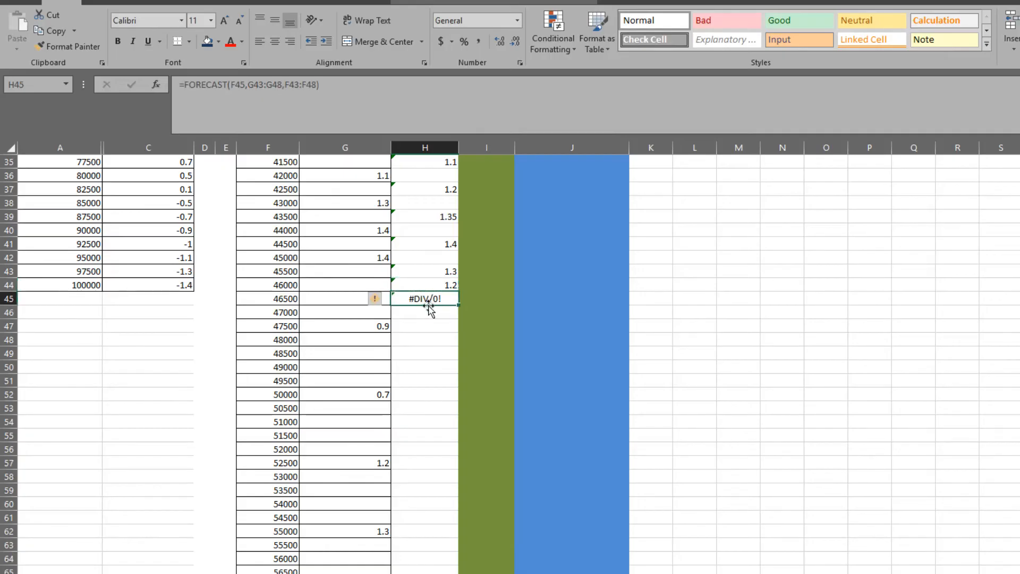
pyautogui.click(427, 312)
pyautogui.click(432, 300)
pyautogui.hotkey('ctrl', 'c')
pyautogui.click(429, 311)
pyautogui.hotkey('ctrl', 'v')
pyautogui.press('Escape')
# Move the known ranges of the H45 and H46 forecasts back to G42:G47 for ys and F42:F47 for xs.
pyautogui.click(431, 299)
pyautogui.click(270, 92)
pyautogui.moveTo(273, 265); pyautogui.dragTo(312, 261)
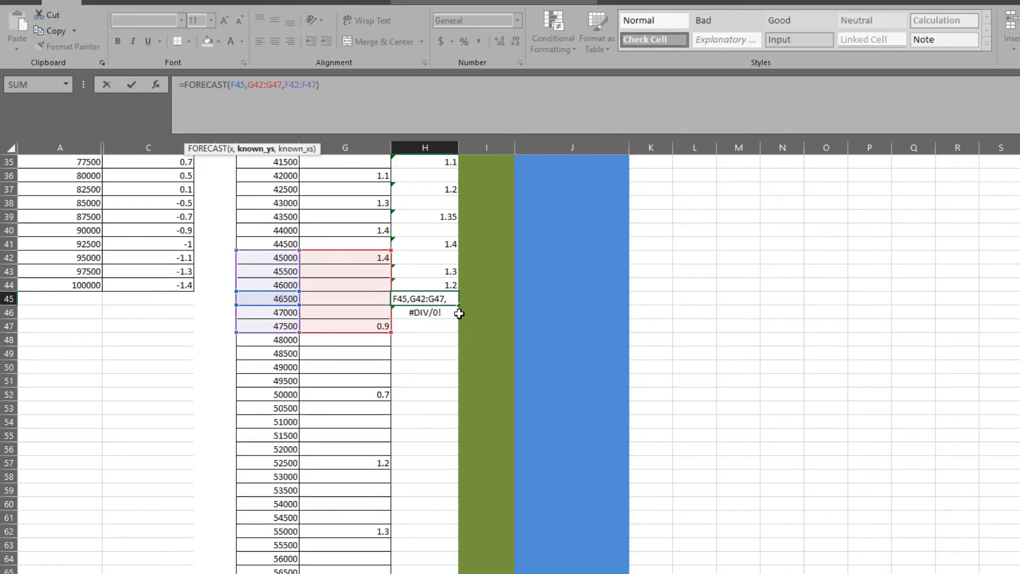
pyautogui.press('Return')
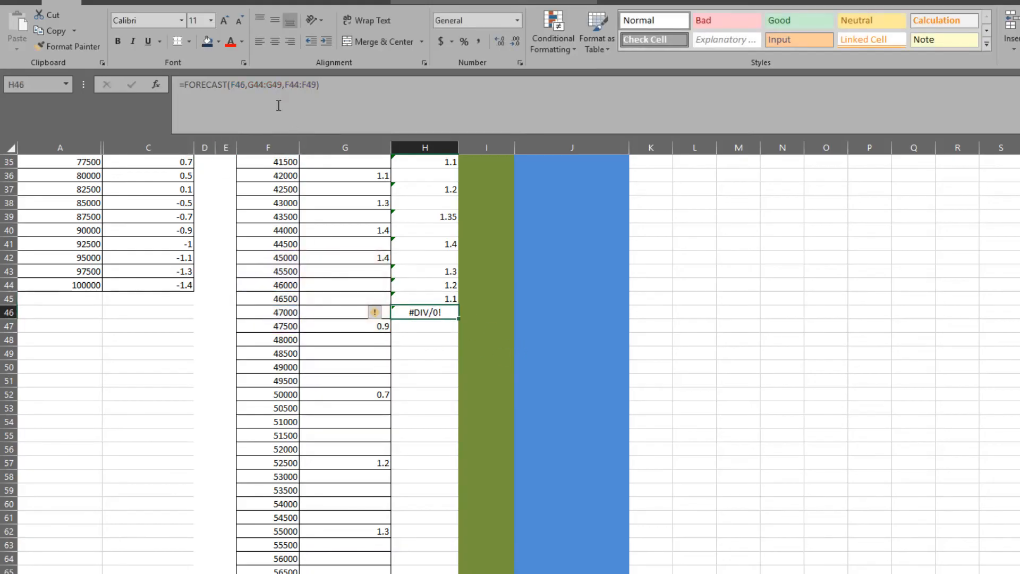
pyautogui.click(277, 87)
pyautogui.moveTo(266, 276); pyautogui.dragTo(268, 264)
pyautogui.moveTo(323, 282); pyautogui.dragTo(282, 251)
pyautogui.press('Return')
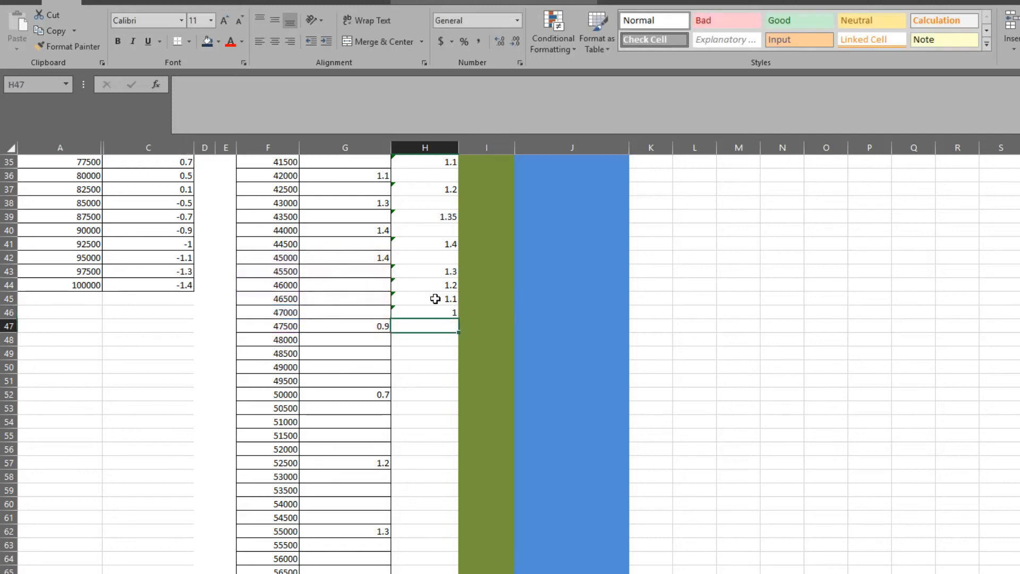
# Fill the H43:H47 pattern of four forecasts and one blank down column H beside the remaining X values.
pyautogui.moveTo(440, 271); pyautogui.dragTo(456, 571)
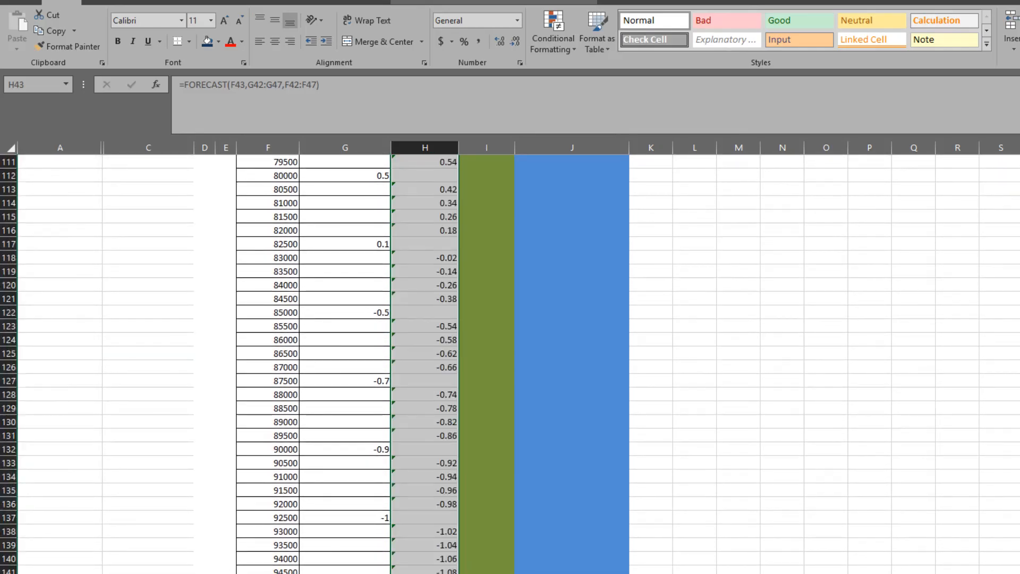
pyautogui.click(435, 573)
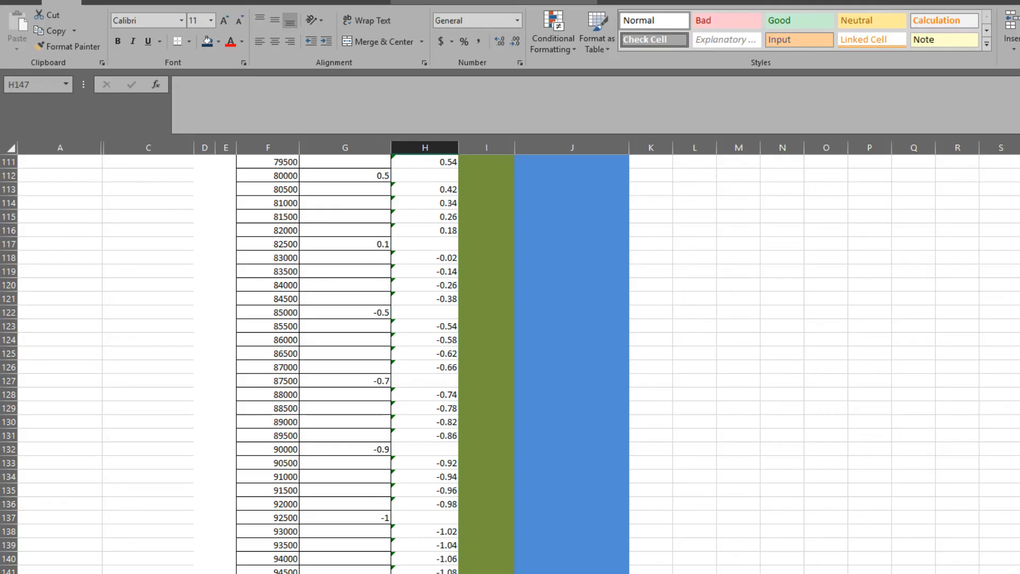
pyautogui.scroll(20, 345, 361)
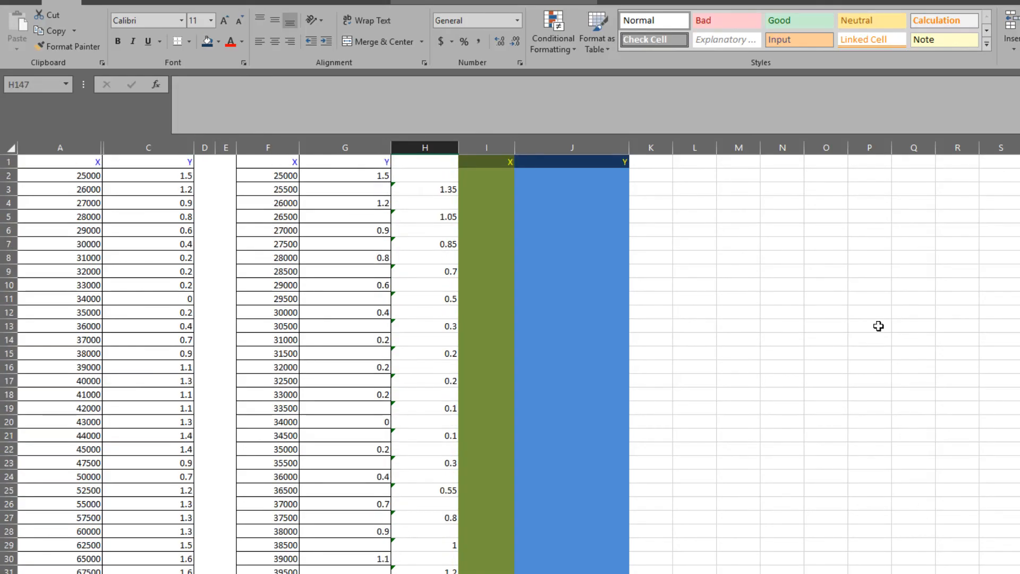
pyautogui.click(976, 328)
# Link I2 to the X value in F2 and fill the reference down the green X column.
pyautogui.click(489, 175)
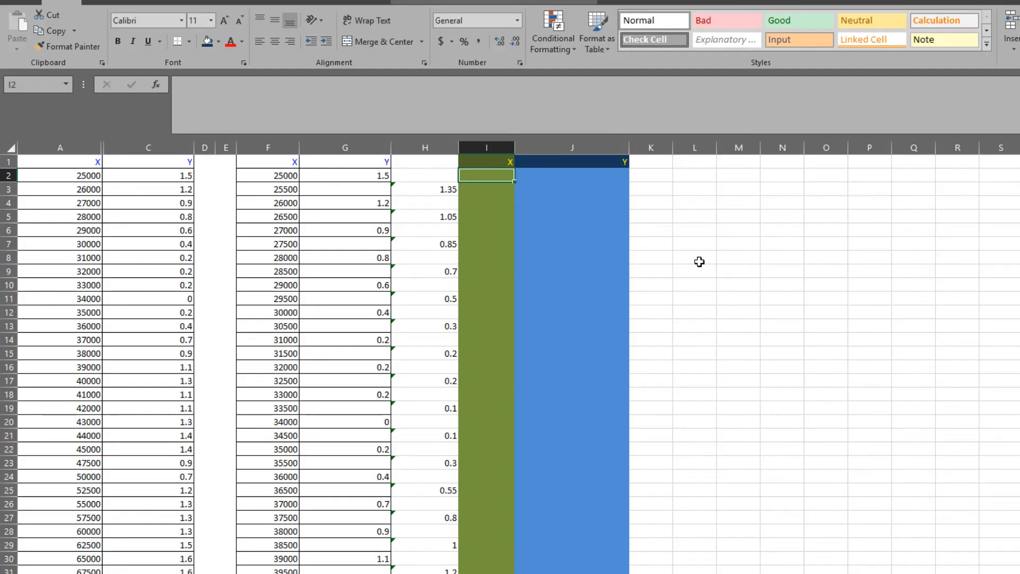
pyautogui.write('=')
pyautogui.click(281, 175)
pyautogui.press('Return')
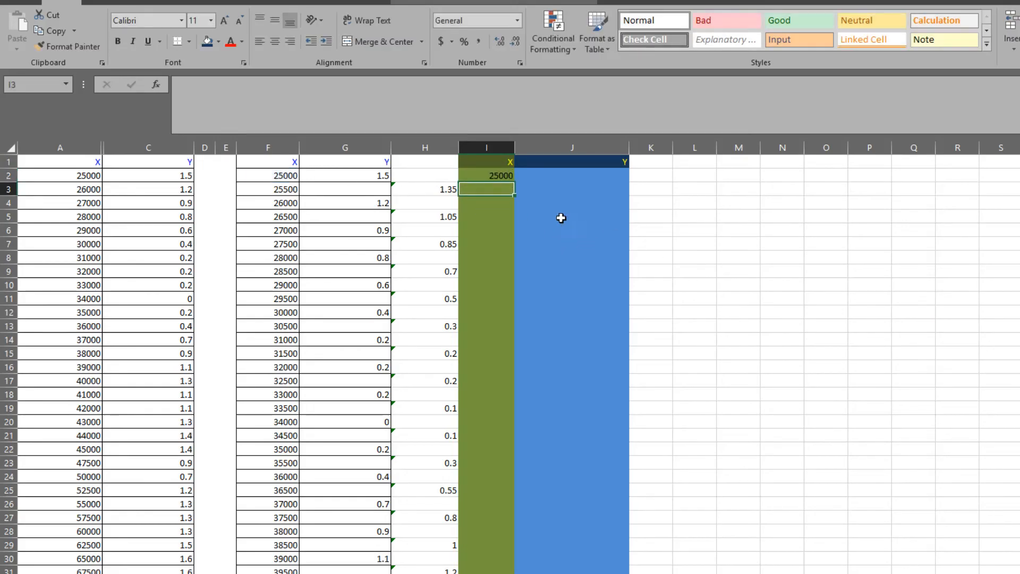
pyautogui.click(485, 175)
pyautogui.moveTo(514, 182); pyautogui.dragTo(513, 573)
pyautogui.click(722, 491)
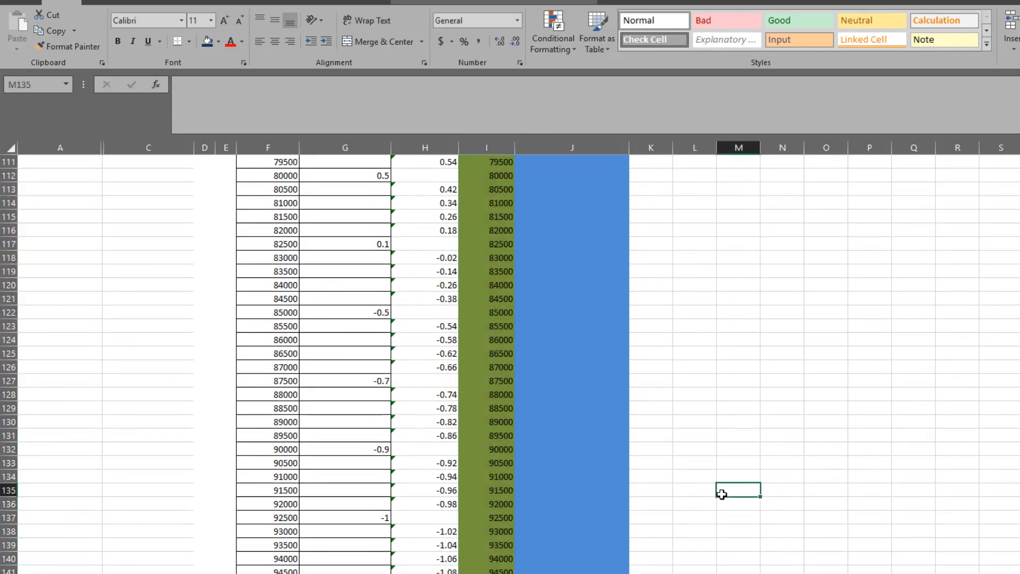
# Start an IF formula in J2 that tests whether G2 holds a number with ISNUMBER.
pyautogui.scroll(20, 706, 498)
pyautogui.scroll(1, 706, 498)
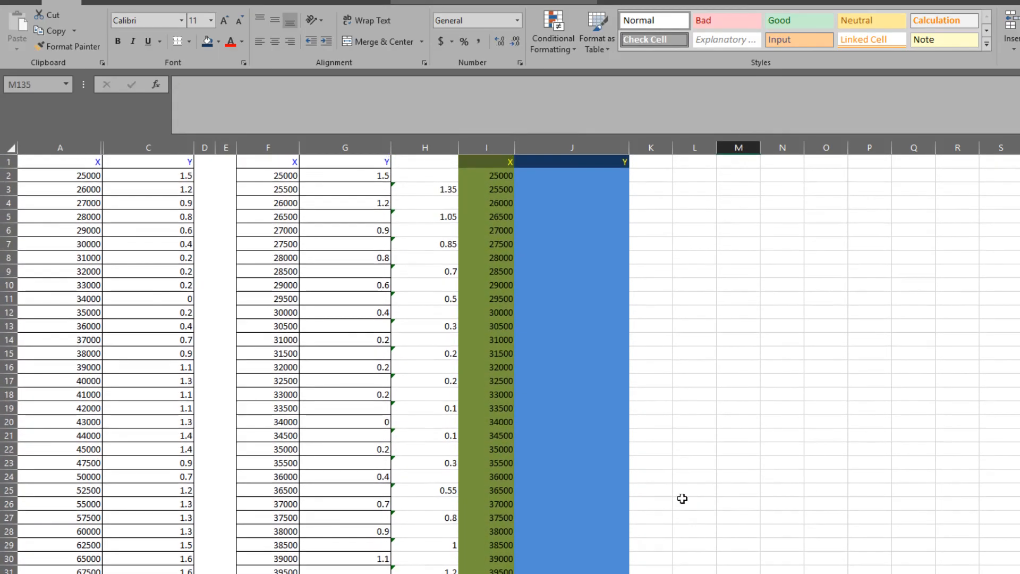
pyautogui.click(583, 174)
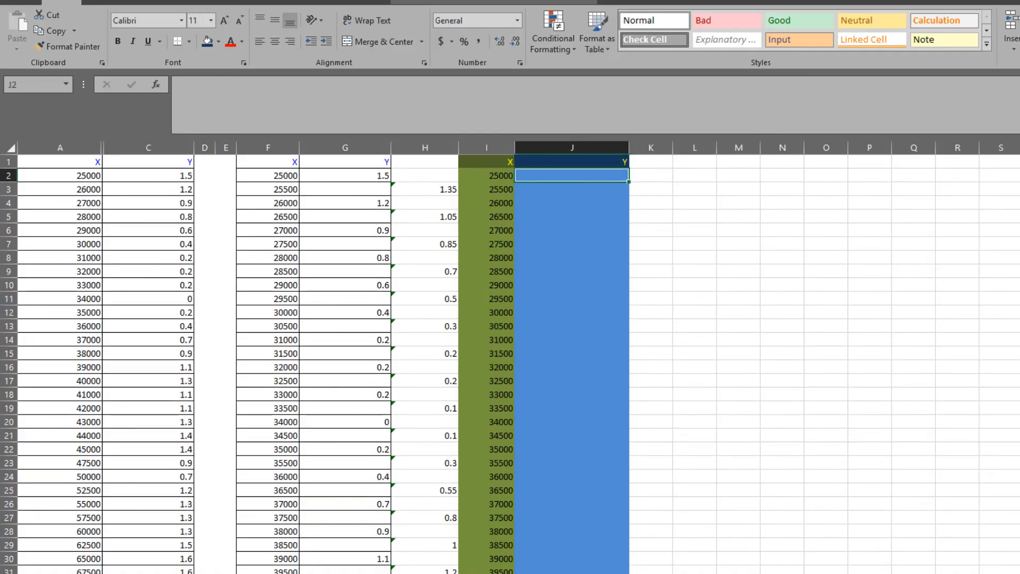
pyautogui.write('=if')
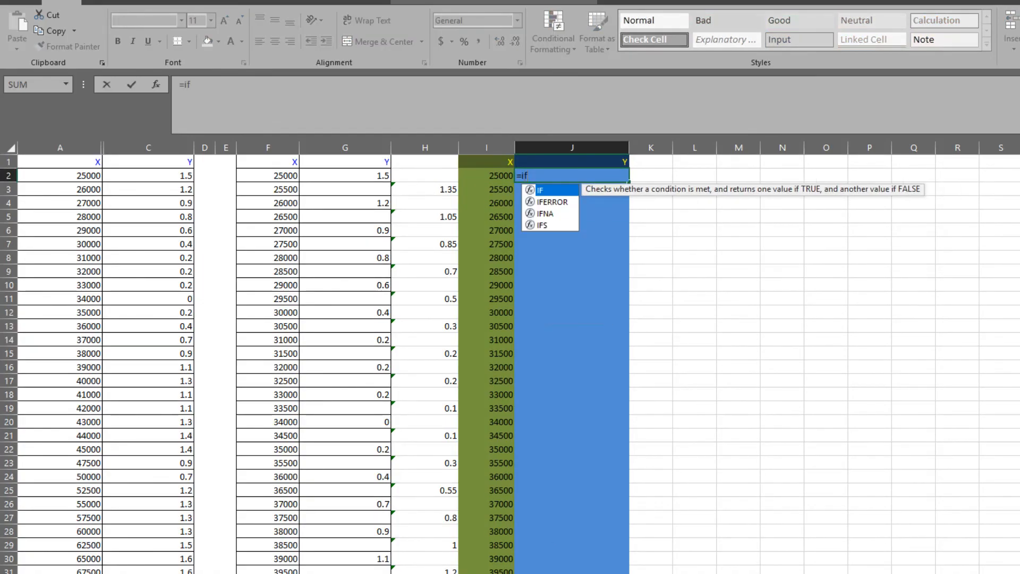
pyautogui.write('(')
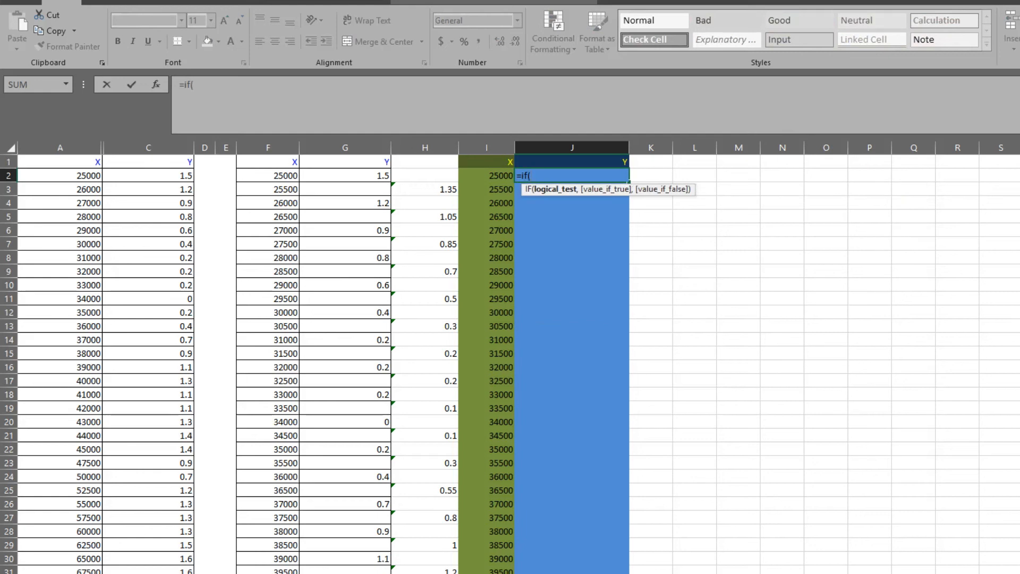
pyautogui.write('isnum')
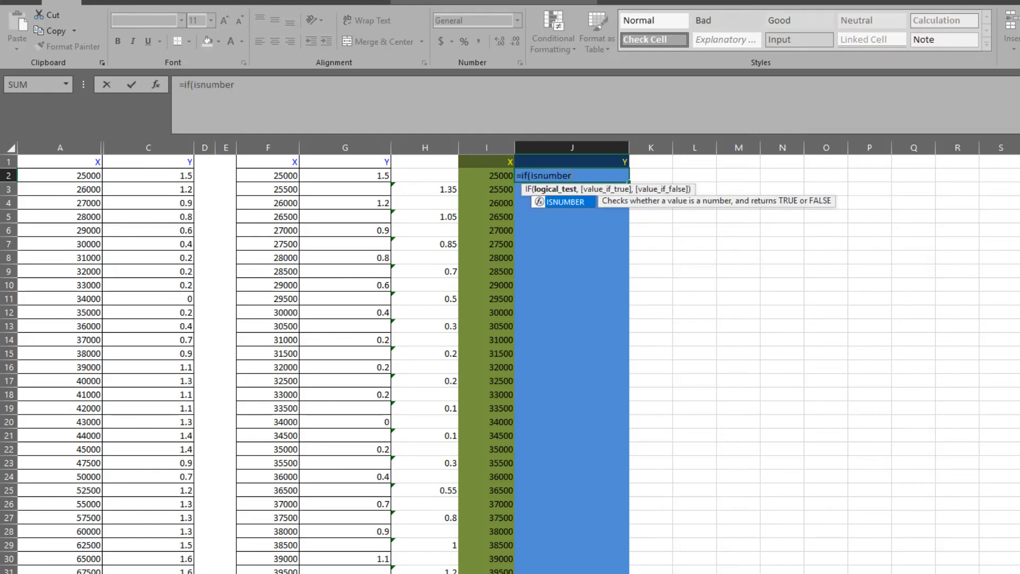
pyautogui.write('ber(')
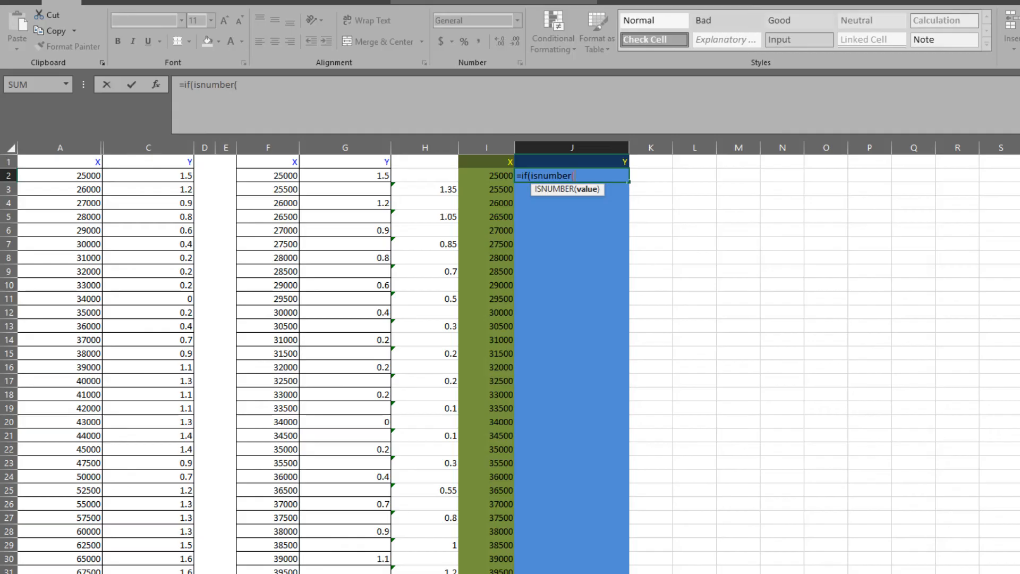
pyautogui.click(377, 175)
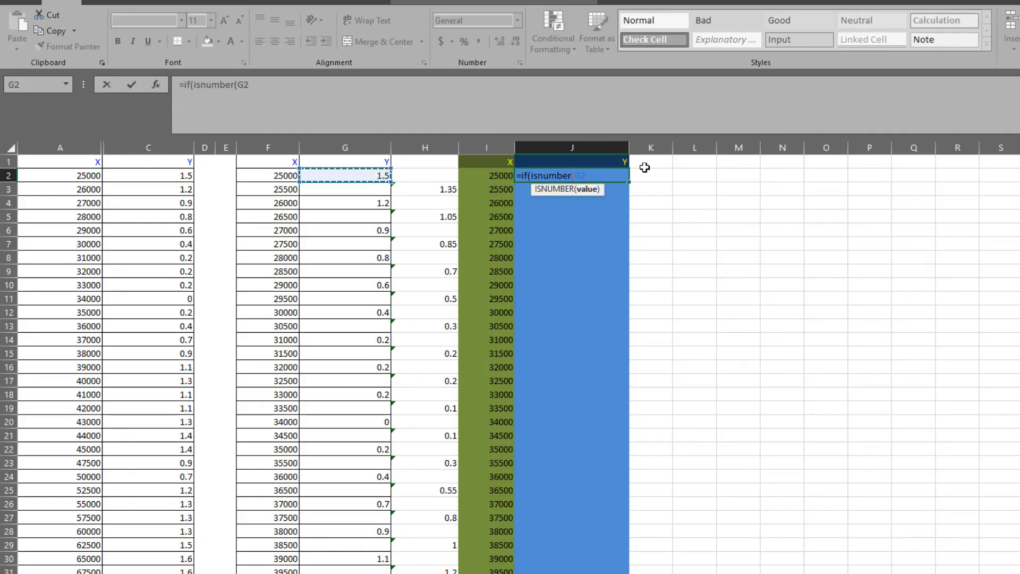
pyautogui.write(',')
pyautogui.press('BackSpace')
pyautogui.write('),')
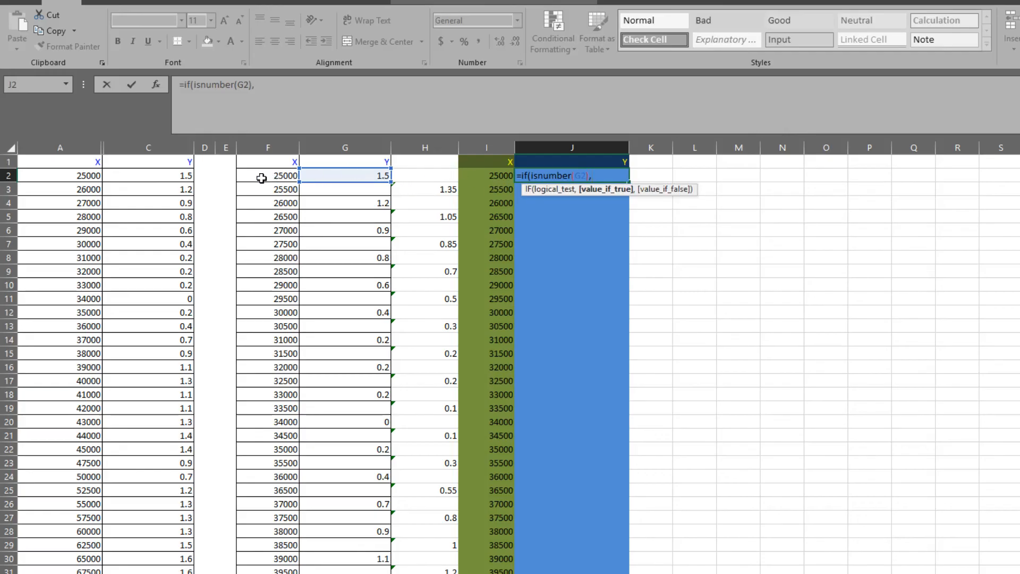
# Complete the IF formula in J2 so it returns G2 when the test is true and H2 otherwise.
pyautogui.click(358, 174)
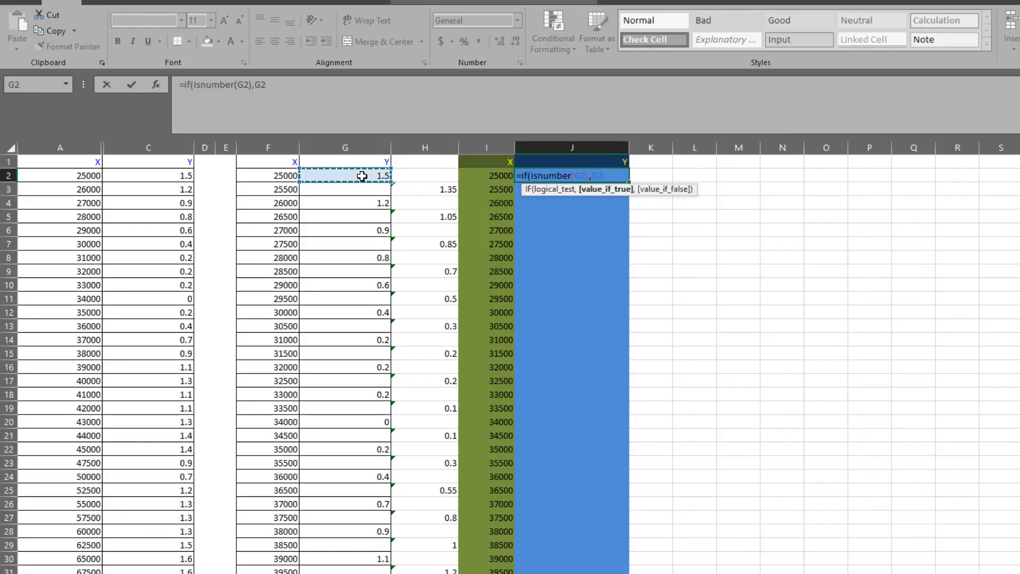
pyautogui.write(',')
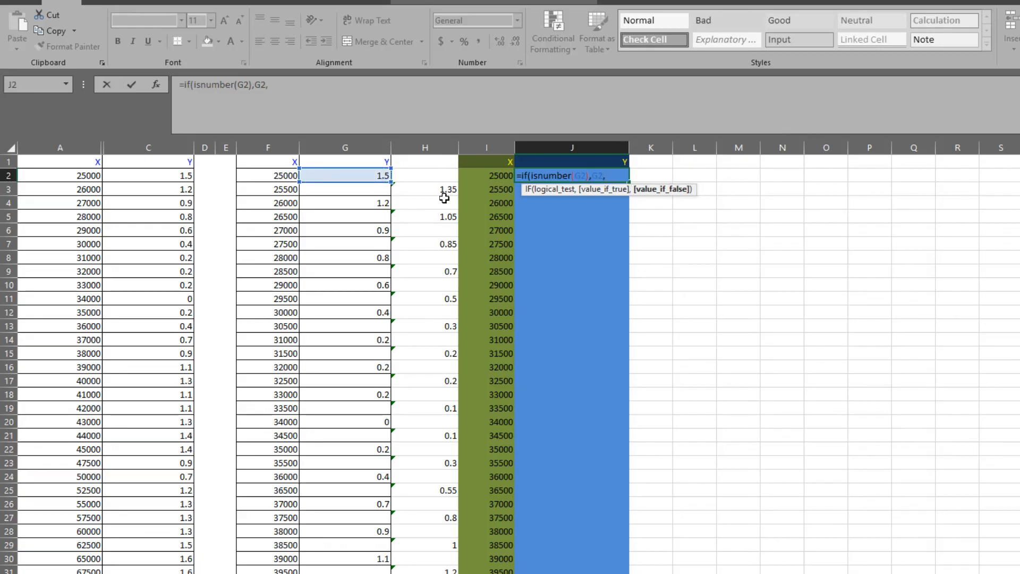
pyautogui.click(446, 174)
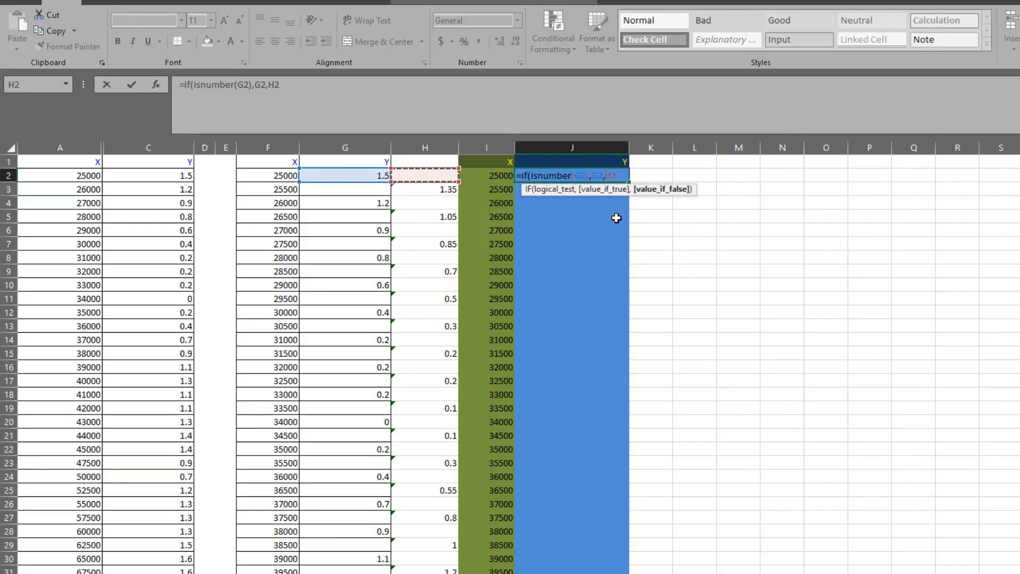
pyautogui.write(')')
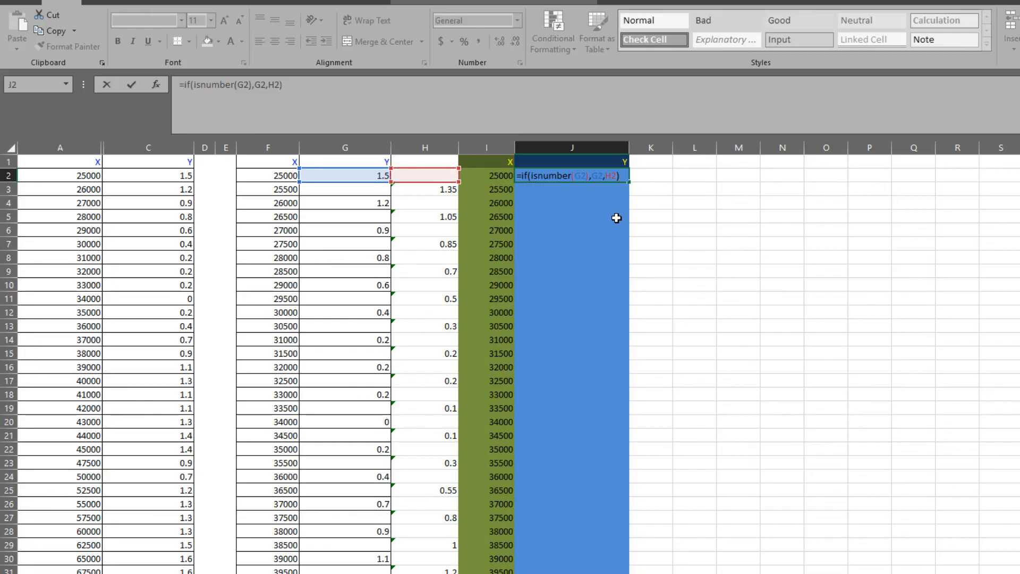
pyautogui.press('Return')
# Fill the J2 IF formula down the blue Y column beside all the X values.
pyautogui.click(600, 177)
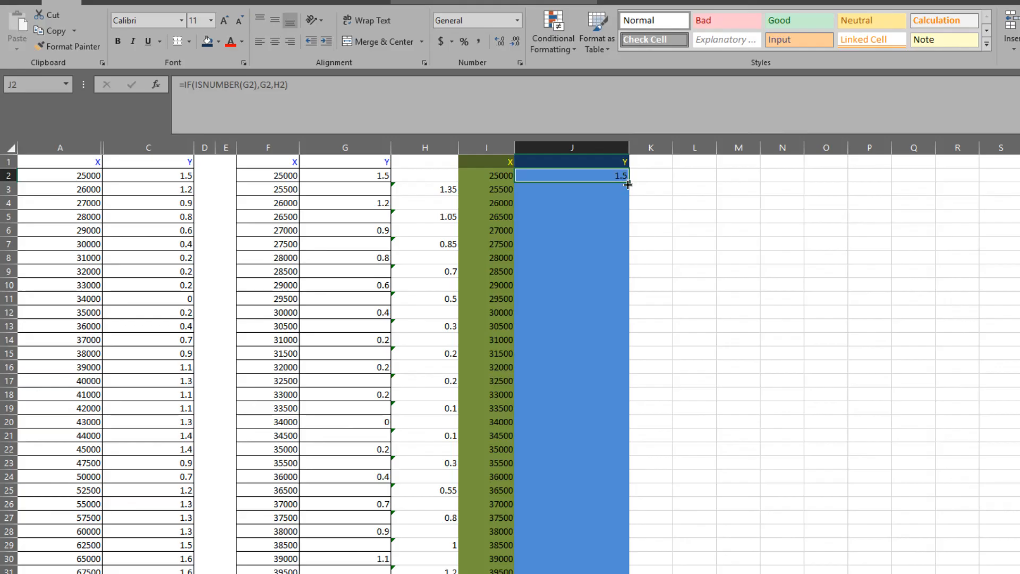
pyautogui.moveTo(629, 190); pyautogui.dragTo(625, 235)
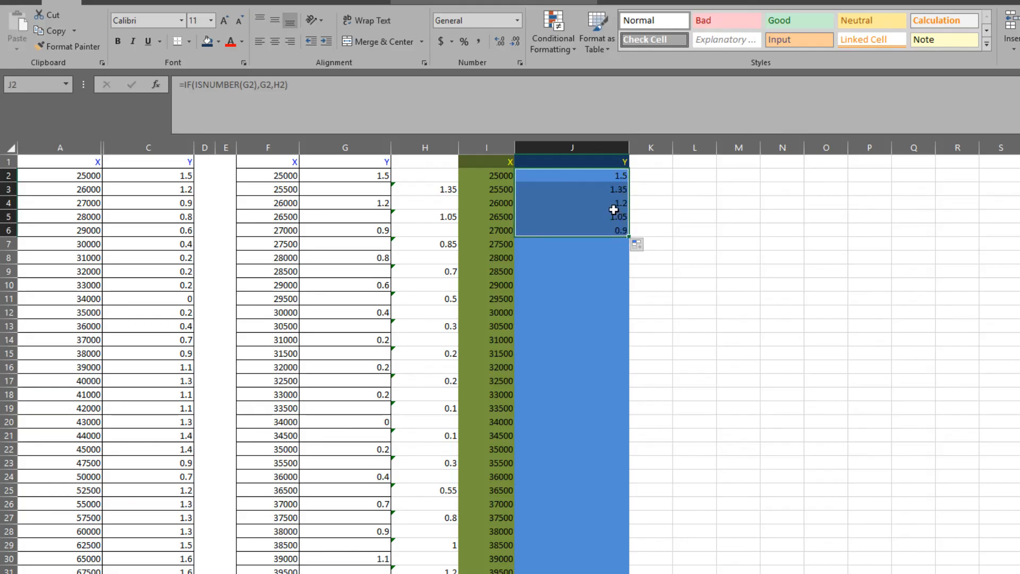
pyautogui.moveTo(629, 236); pyautogui.dragTo(616, 573)
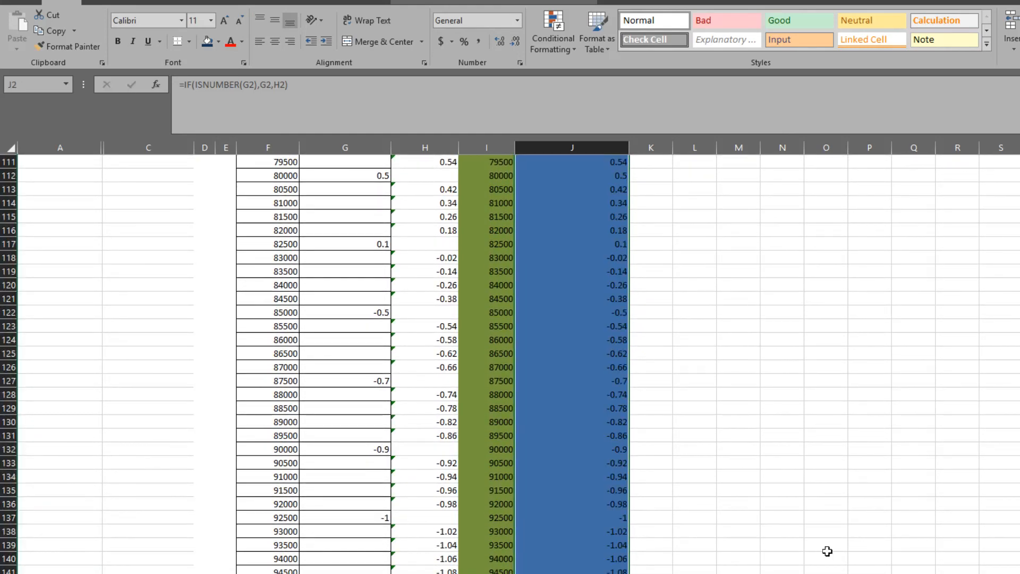
pyautogui.click(738, 572)
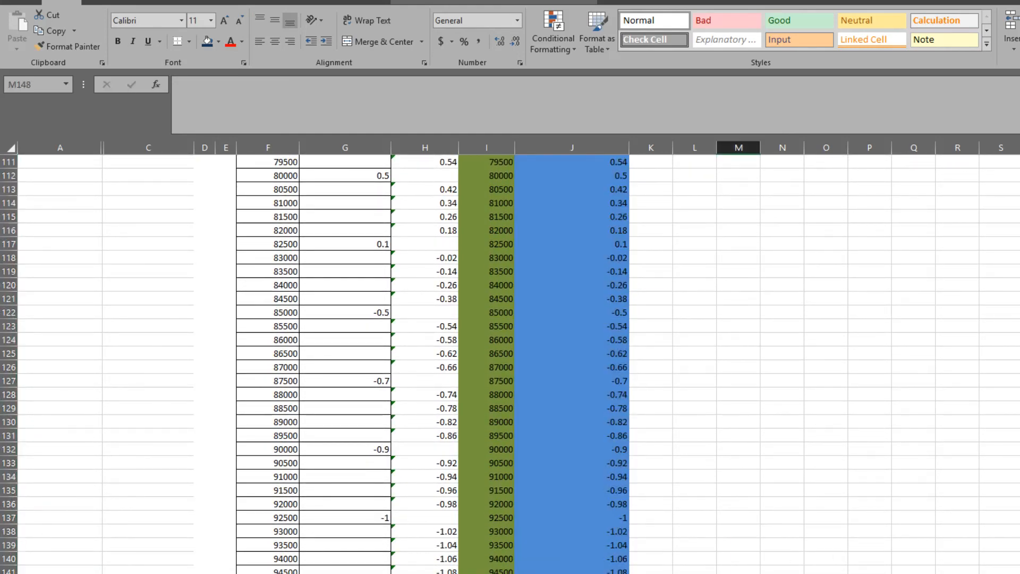
# Copy the X/Y table with headers from I1 to J152 and paste only its values starting at L1.
pyautogui.click(584, 573)
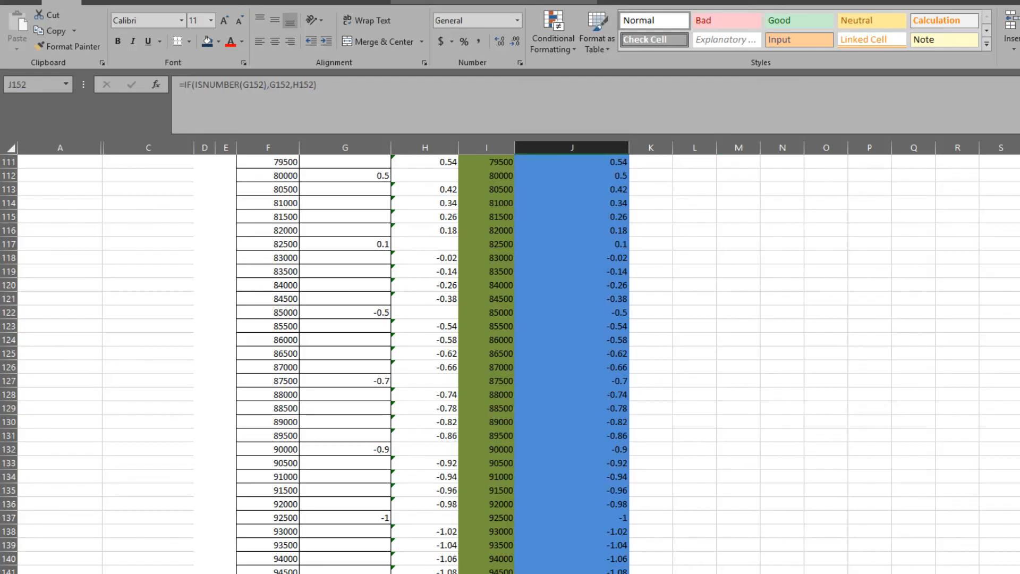
pyautogui.scroll(20, 706, 557)
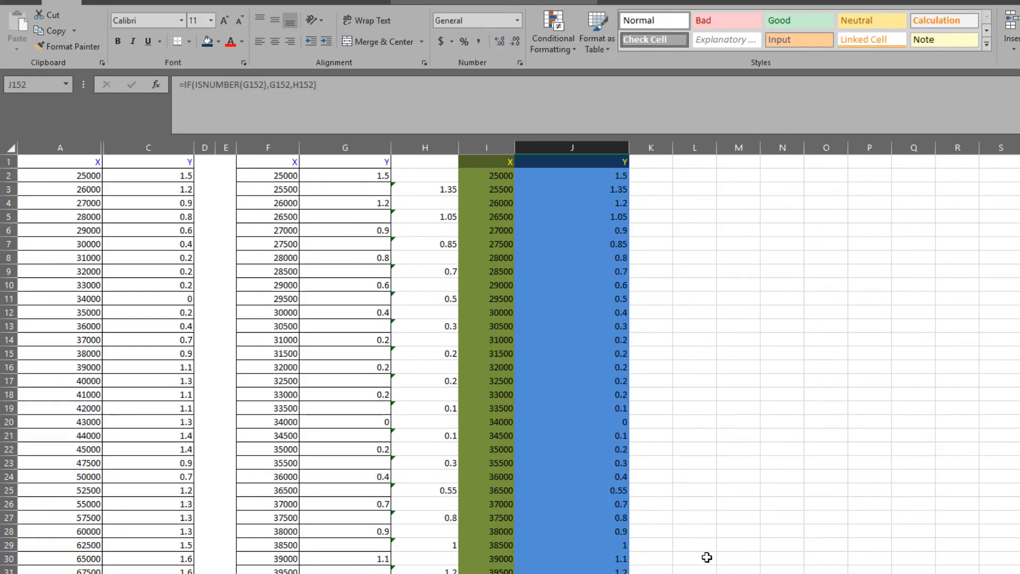
pyautogui.keyDown('shift'); pyautogui.click(493, 164); pyautogui.keyUp('shift')
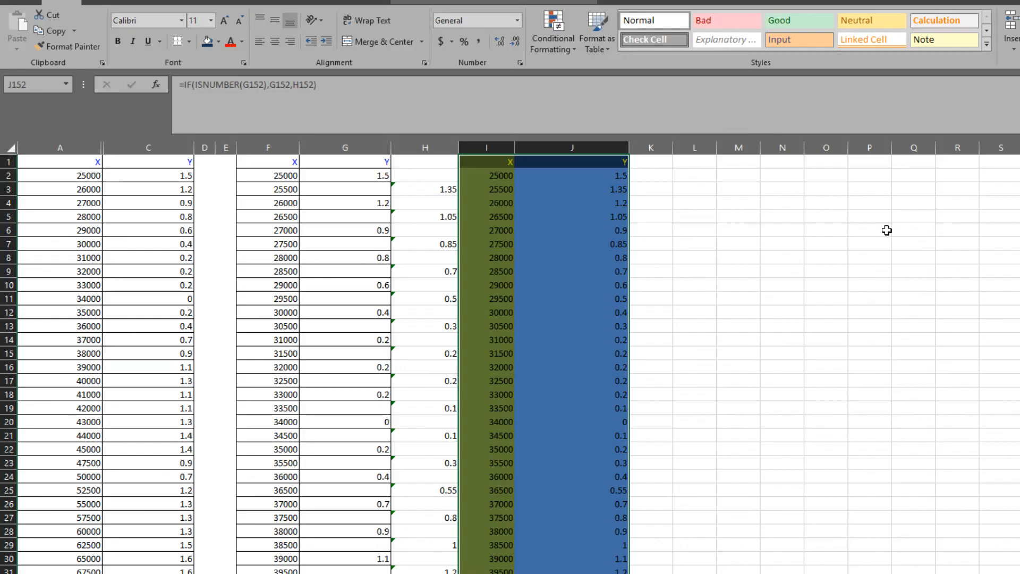
pyautogui.hotkey('ctrl', 'c')
pyautogui.click(698, 174)
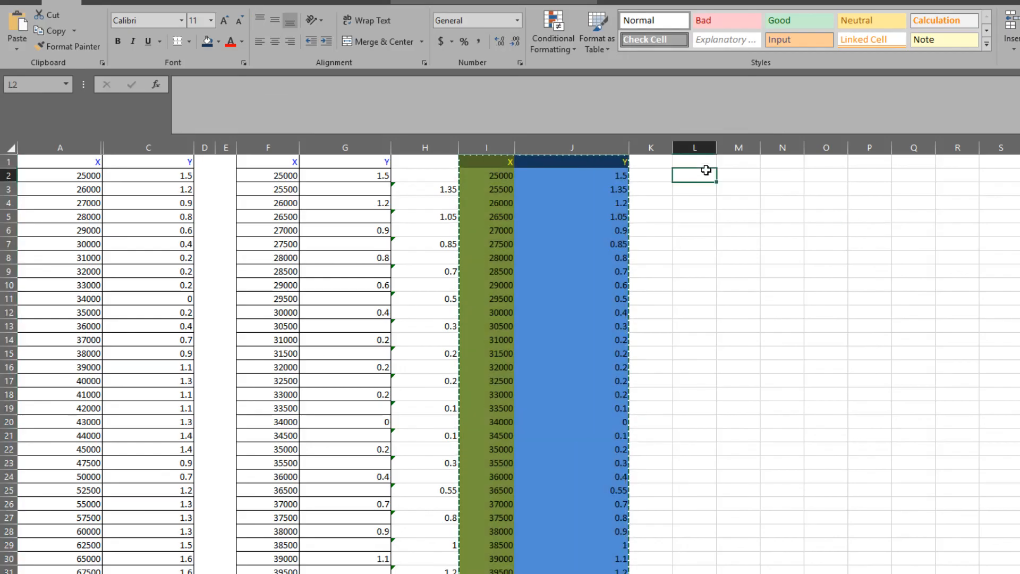
pyautogui.click(699, 163)
pyautogui.hotkey('ctrl', 'alt', 'v')
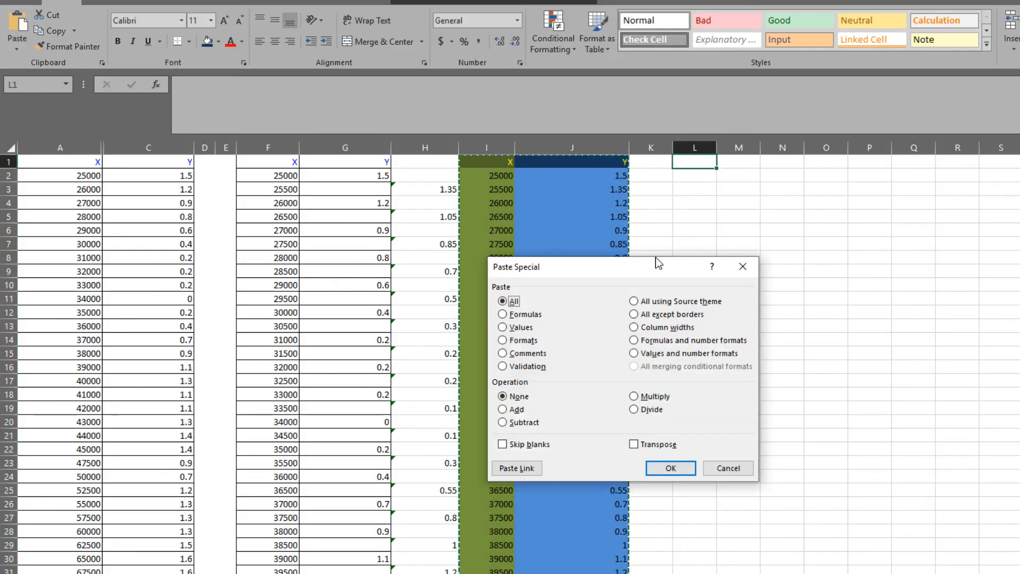
pyautogui.click(502, 326)
pyautogui.click(670, 467)
pyautogui.click(938, 282)
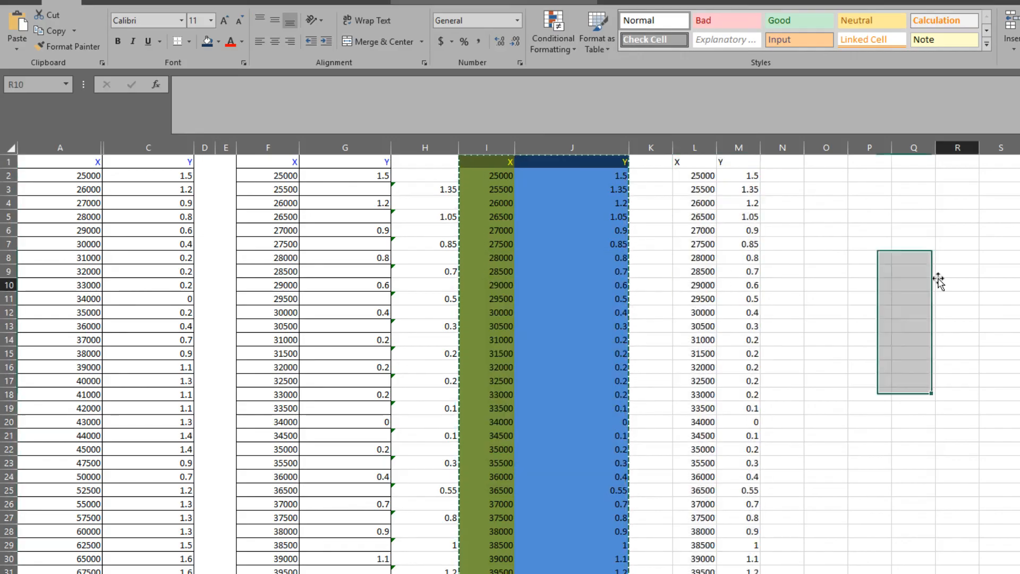